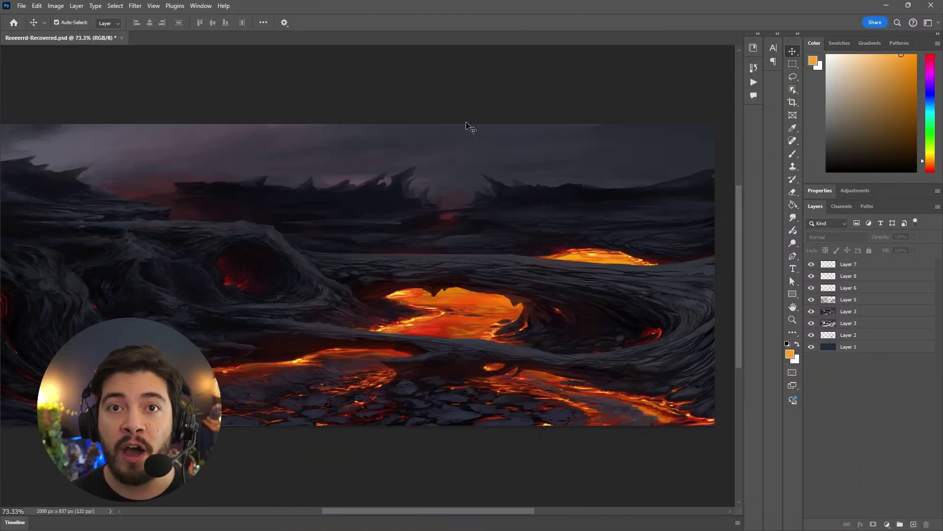
Open the Photoshop Tools radial menu, move it away from the artwork's center and pin it open
click(516, 193)
mouse_move(484, 196)
mouse_down()
mouse_move(504, 185)
mouse_move(497, 193)
mouse_up()
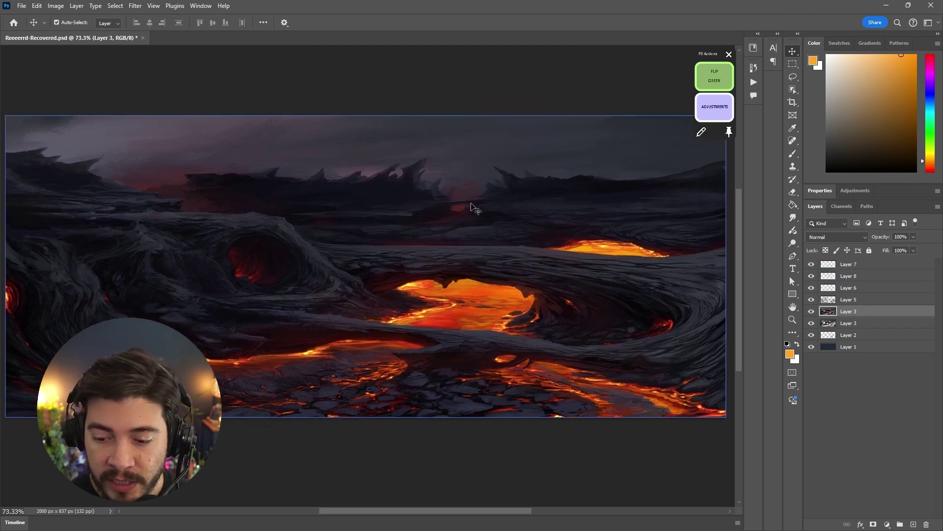
key(ctrl+alt+space)
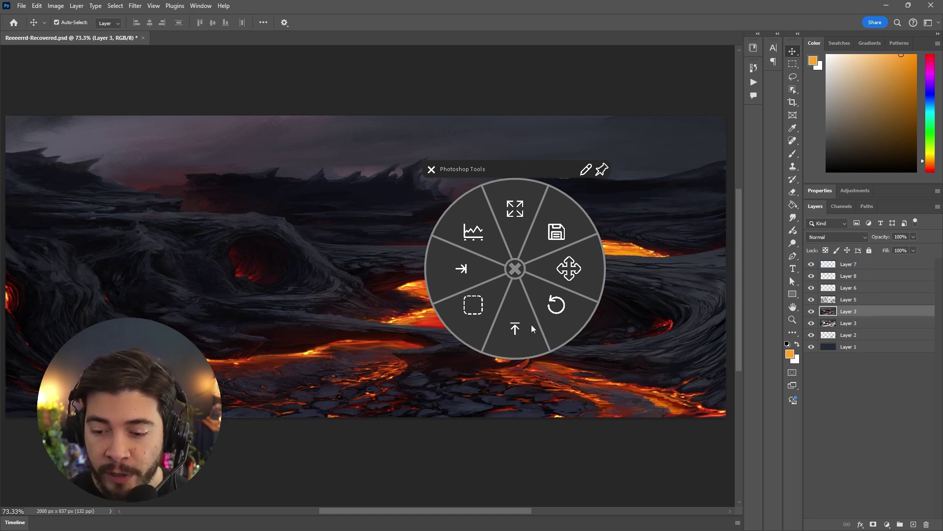
drag(512, 172, 616, 55)
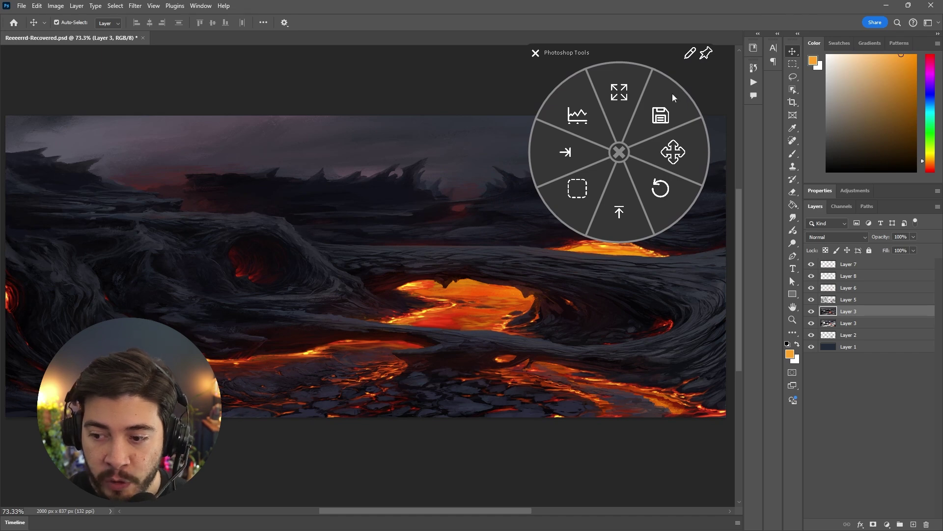
click(706, 54)
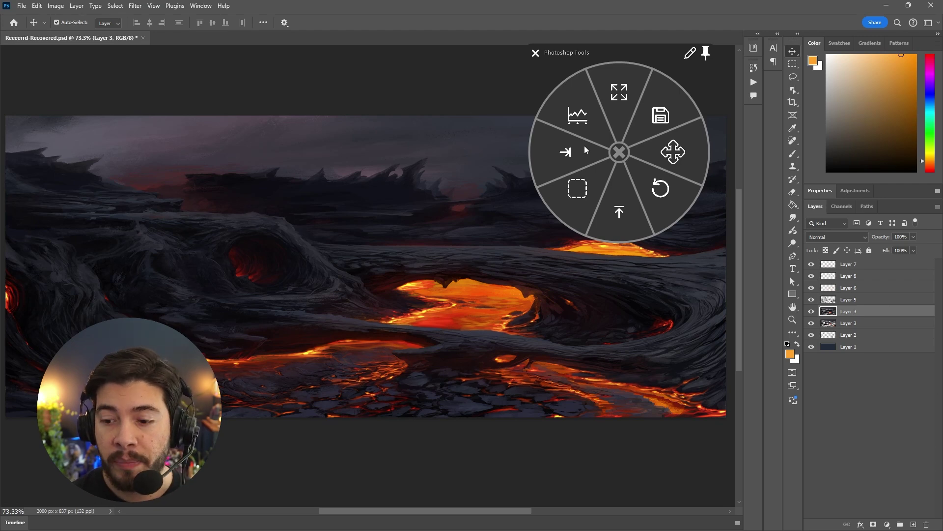
Flip the artwork horizontally and vertically using the pinned Photoshop Tools radial menu
click(570, 153)
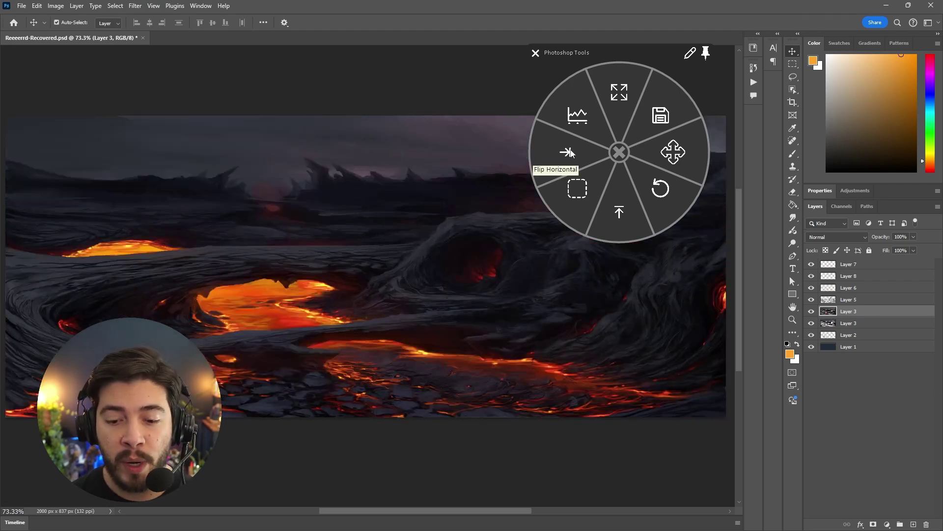
click(620, 211)
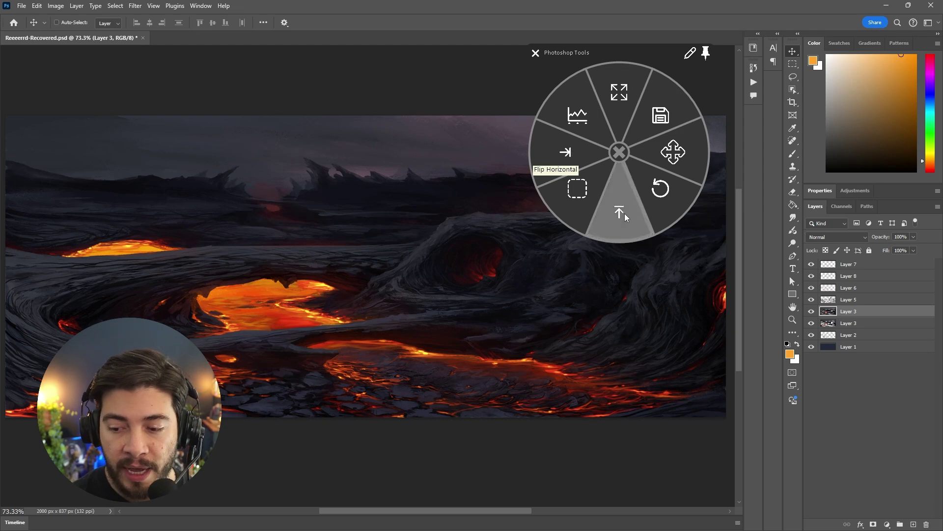
click(620, 211)
click(621, 210)
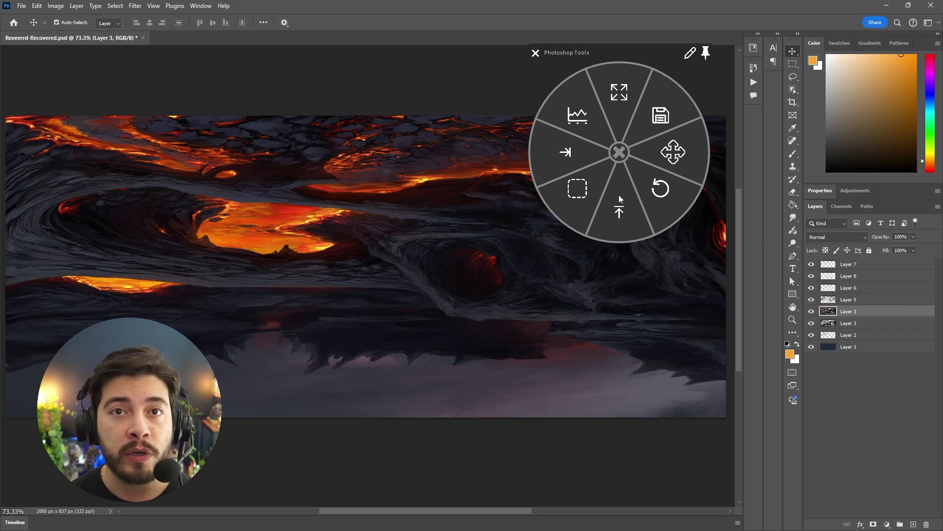
Flip the artwork horizontally and vertically once more to restore its original orientation
click(568, 155)
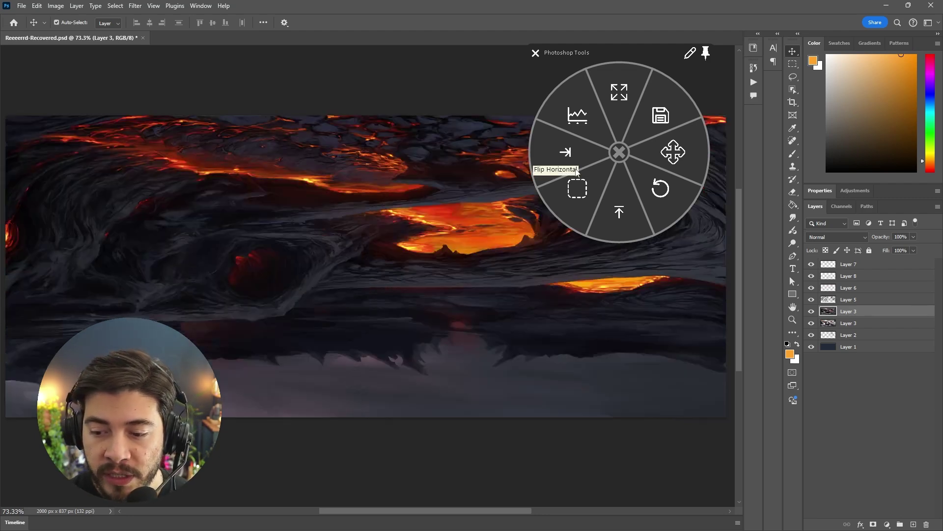
click(568, 155)
click(568, 155)
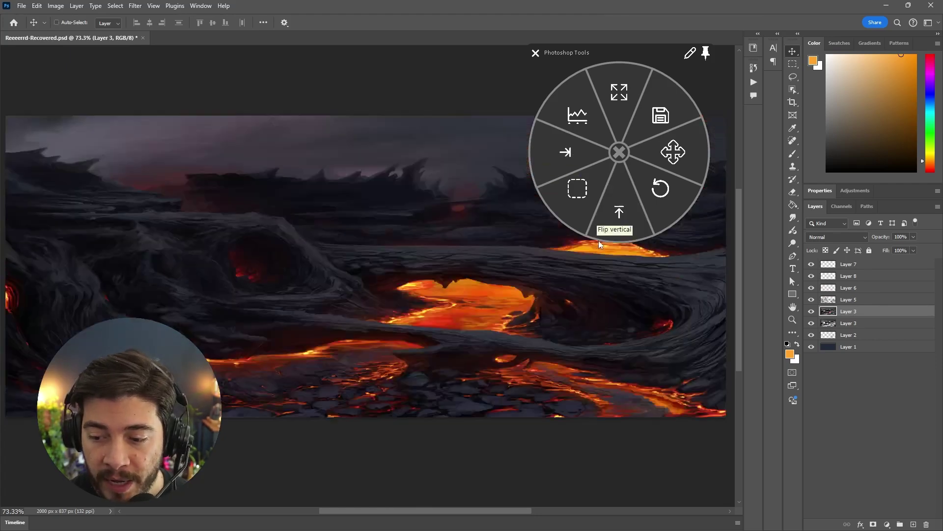
click(620, 216)
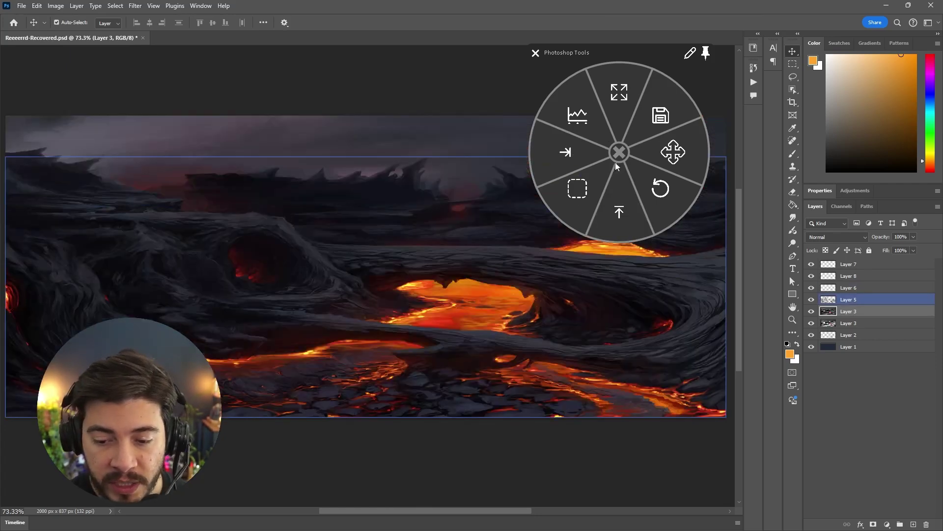
Mirror the artwork horizontally from the radial menu and hide the interface panels
click(565, 152)
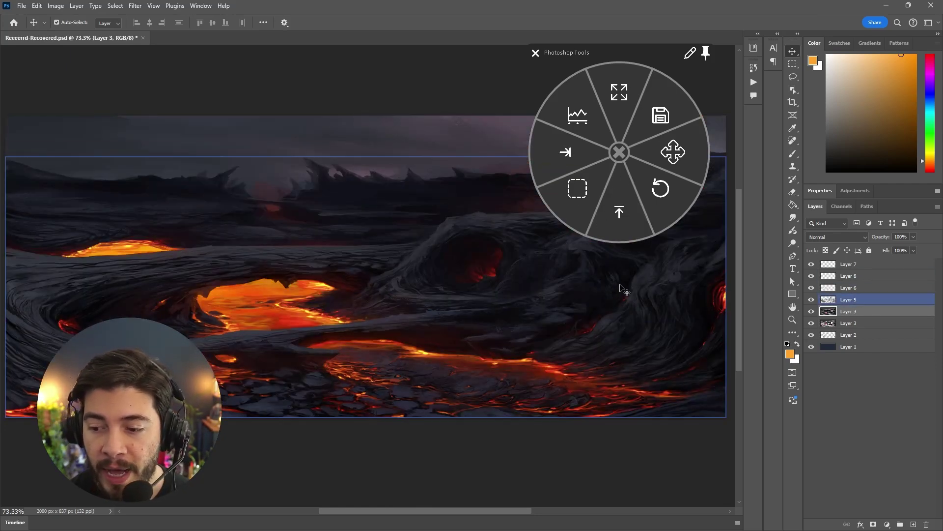
click(619, 111)
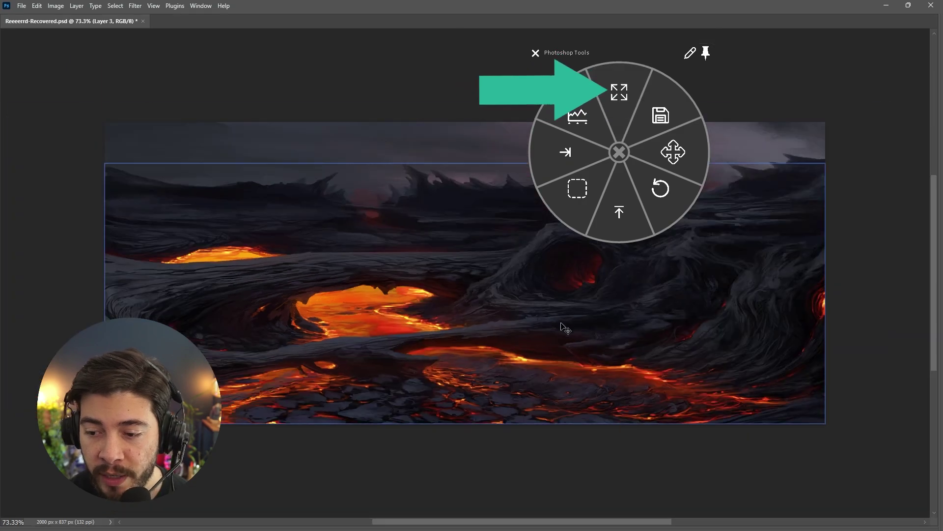
Rotate the canvas view to about -32° with the Rotate View tool
click(661, 191)
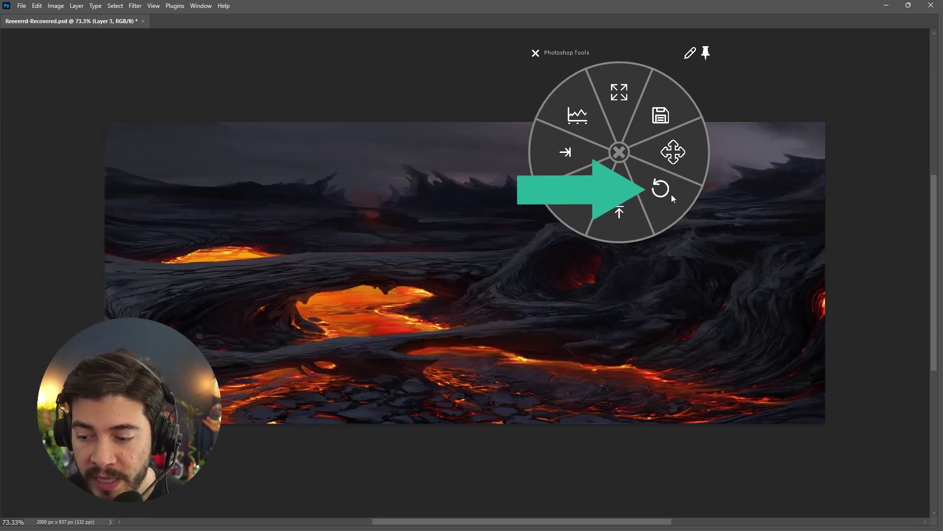
drag(621, 346, 694, 270)
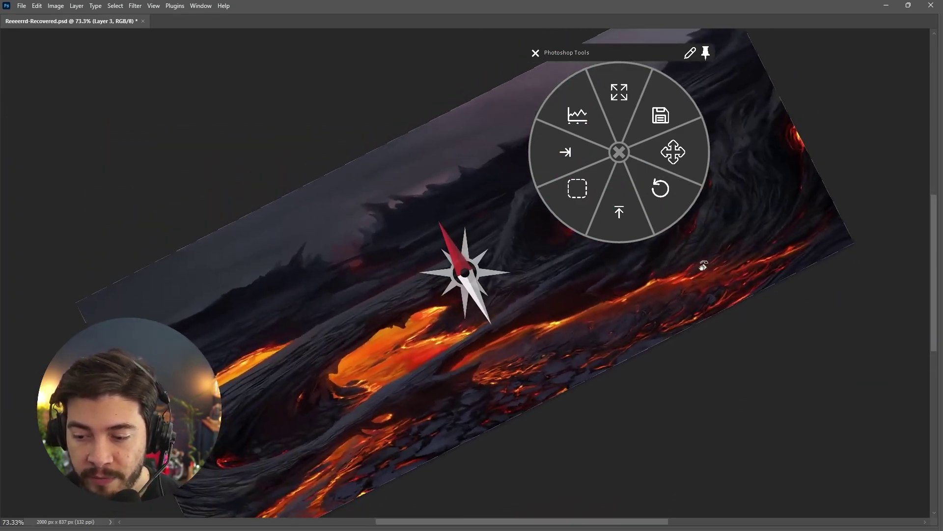
scroll(412, 265, up, 5)
drag(565, 333, 722, 231)
scroll(390, 296, up, 1)
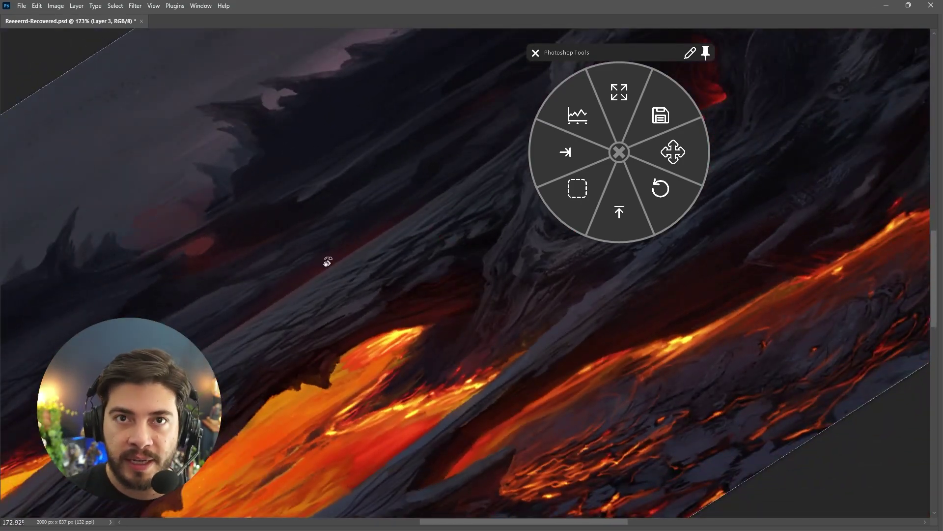
Show the interface panels again and reset the canvas view rotation
key(Tab)
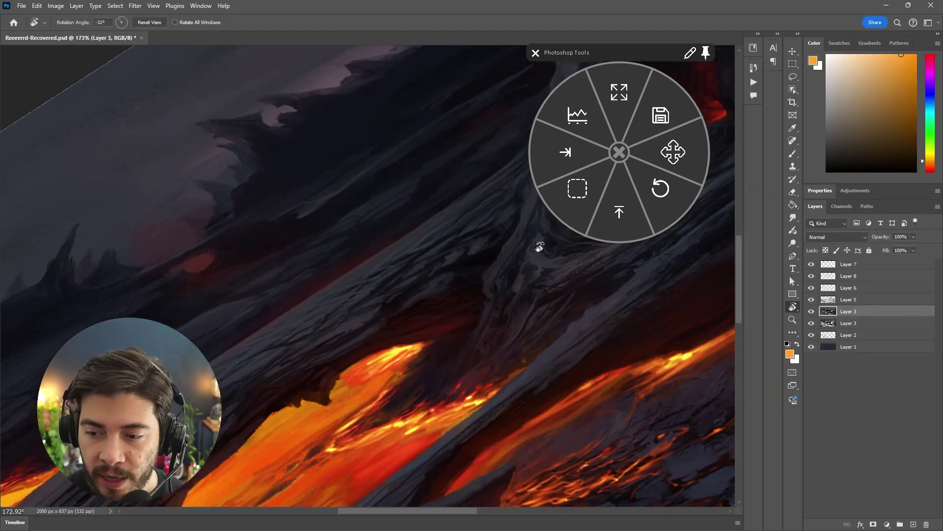
click(149, 23)
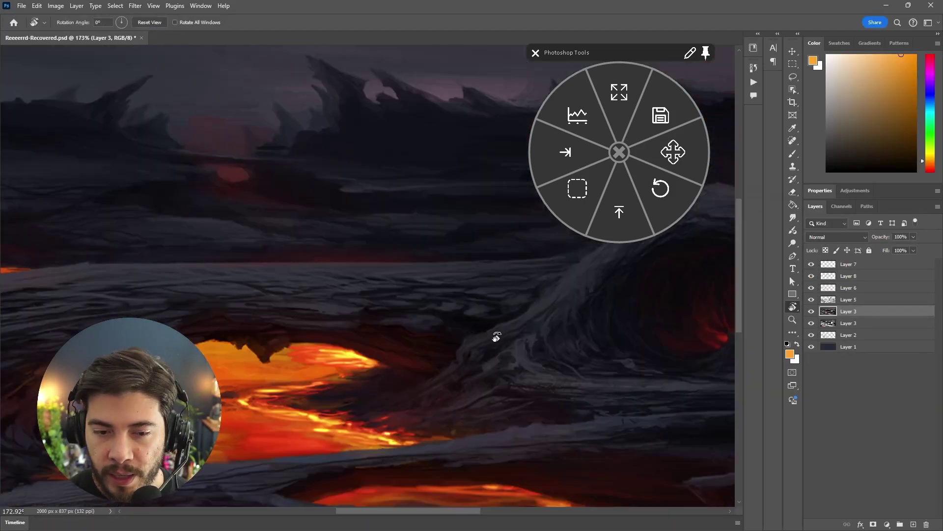
scroll(526, 323, down, 8)
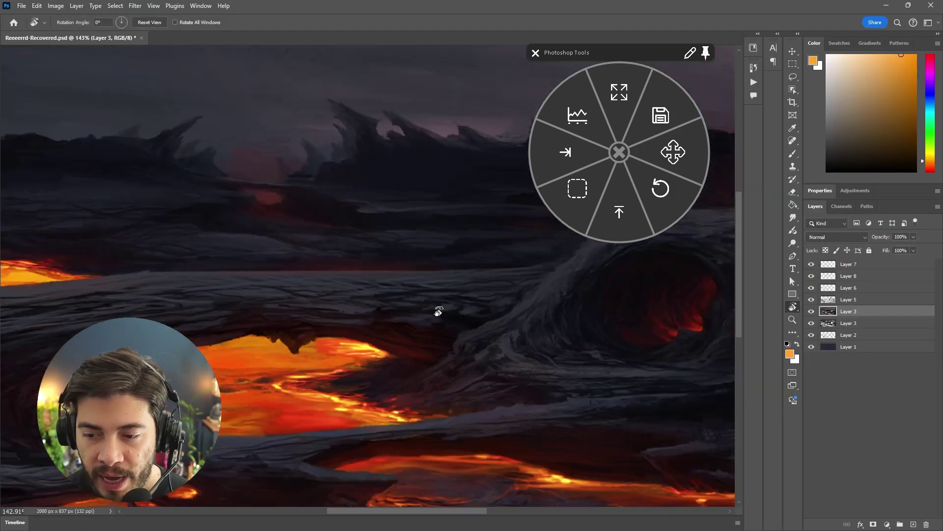
Duplicate all layers from Layer 7 down to Layer 1 and merge the duplicates into a single layer
click(859, 266)
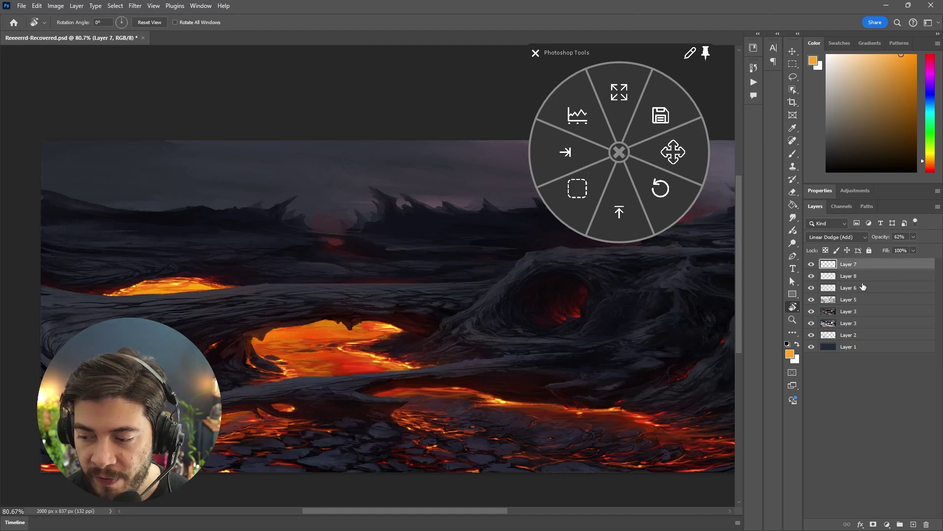
shift+click(860, 348)
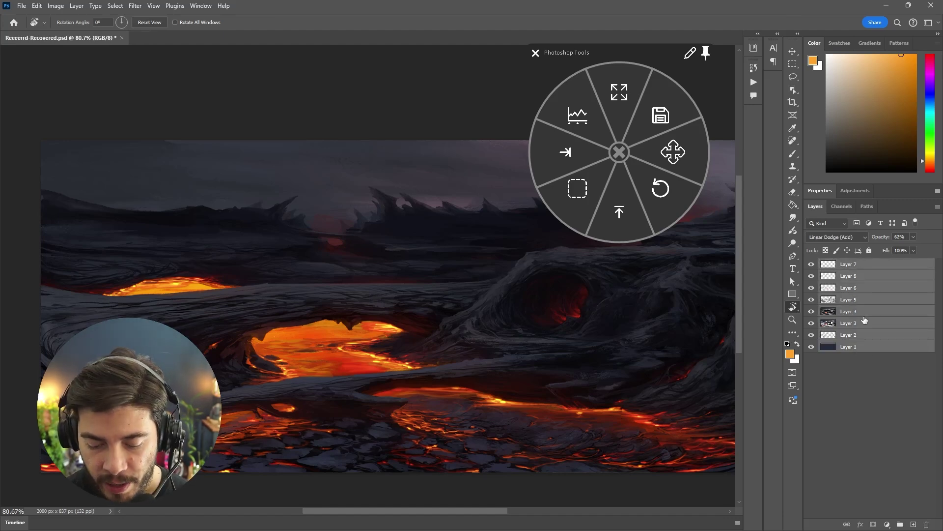
key(ctrl+j)
key(ctrl+e)
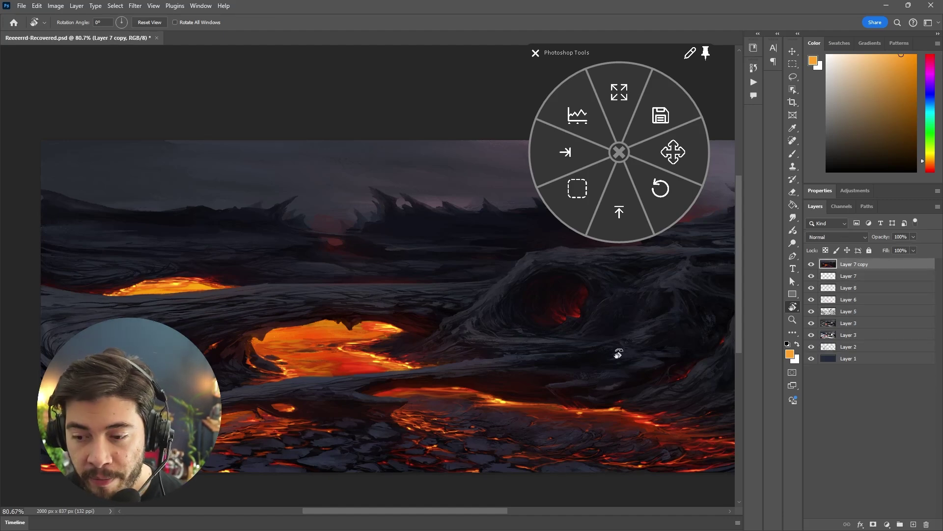
Try a Levels adjustment on the merged layer with input levels 0, 0.92 and 182, and close it without applying
click(580, 118)
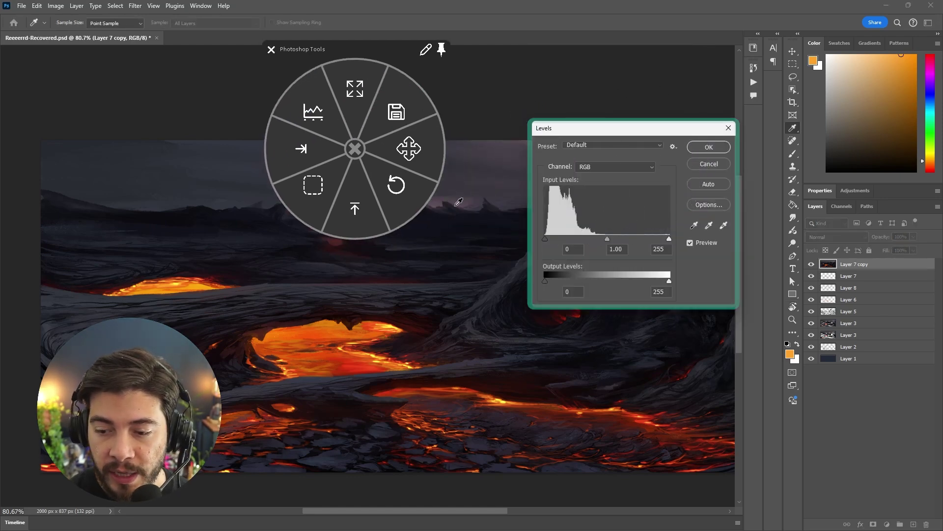
drag(545, 239, 551, 239)
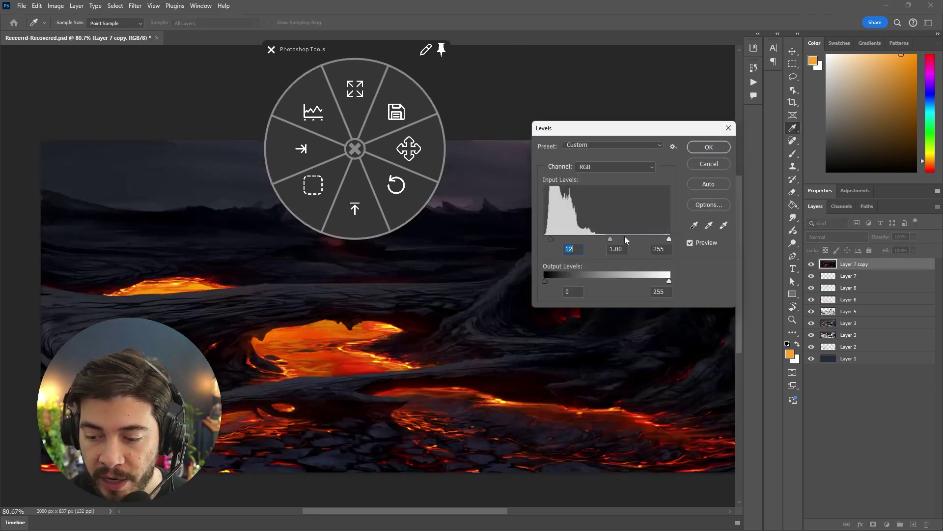
drag(669, 239, 545, 240)
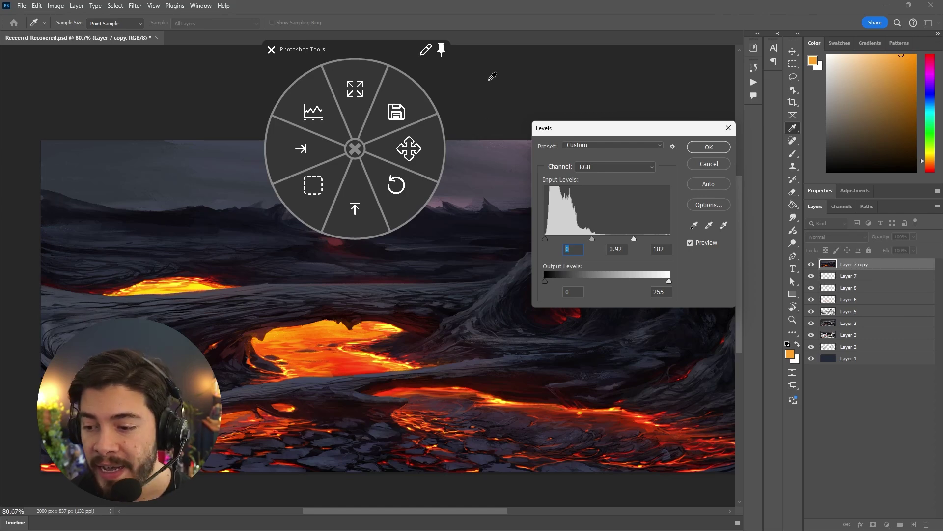
click(728, 128)
Close the Photoshop Tools radial menu and switch to ZBrush
drag(352, 51, 565, 104)
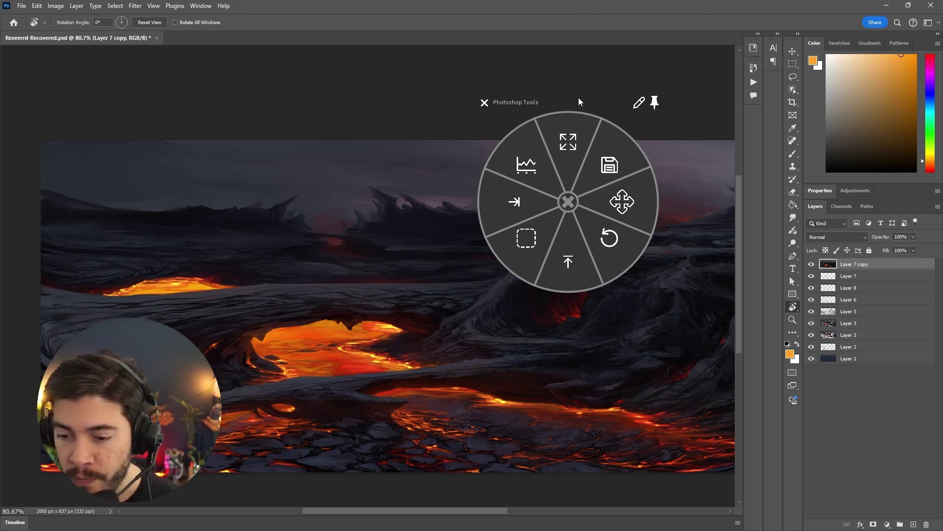
click(573, 200)
key(alt+Tab)
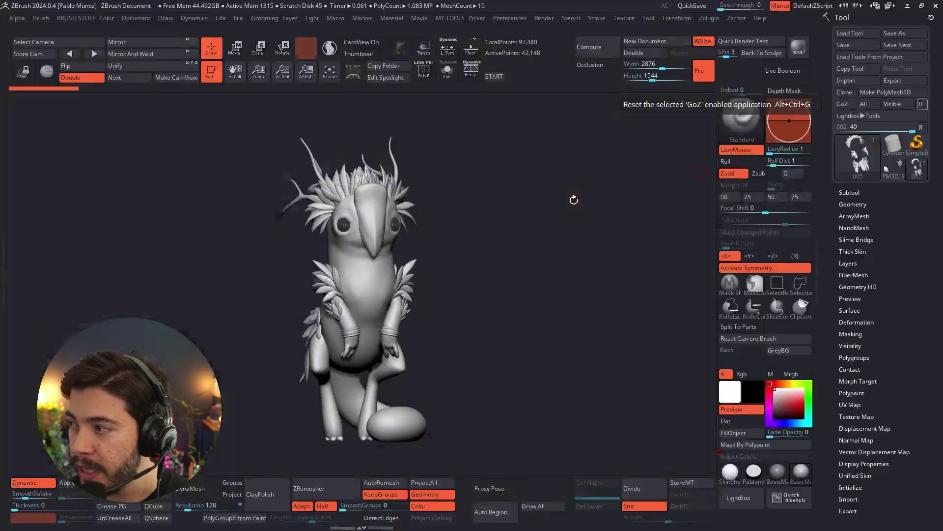
Open the ZBrush Masking radial menu from the ZBrush Tools menu and place it beside the creature model
drag(480, 274, 519, 270)
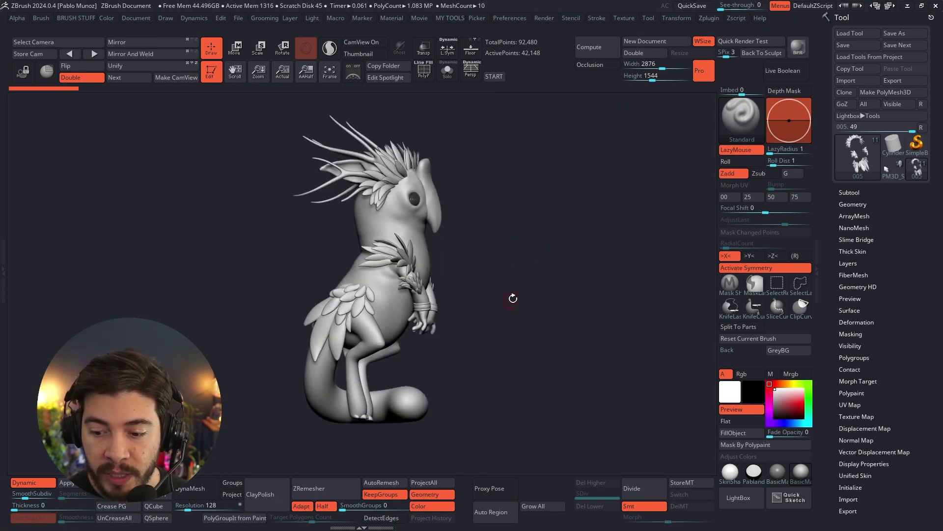
middle_click(532, 186)
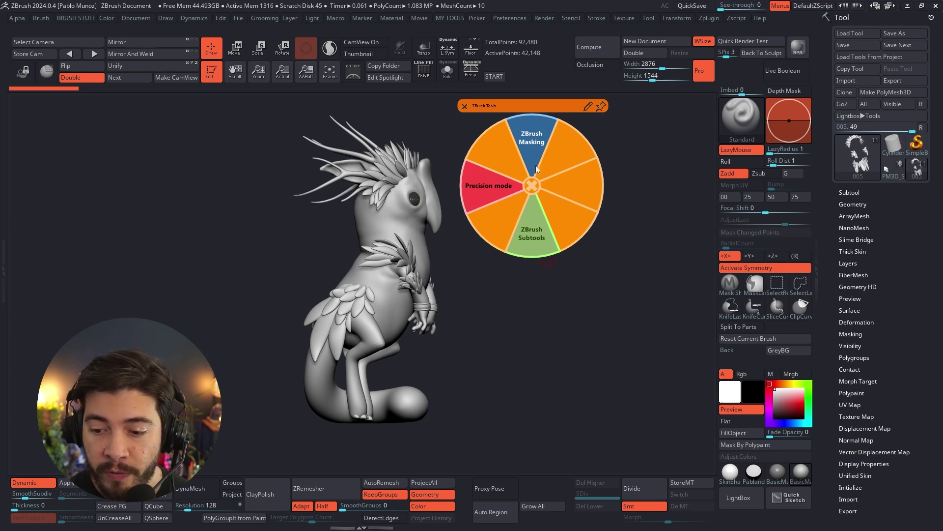
click(540, 148)
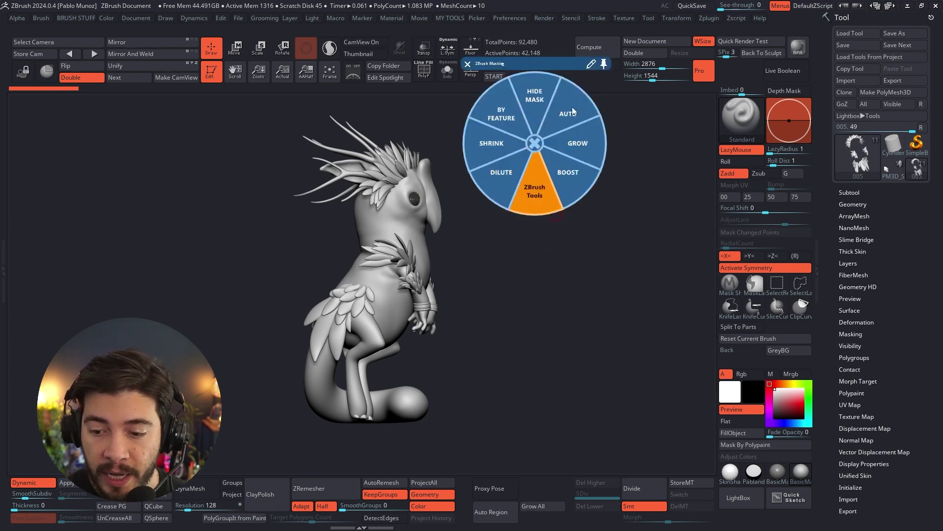
drag(547, 66, 590, 116)
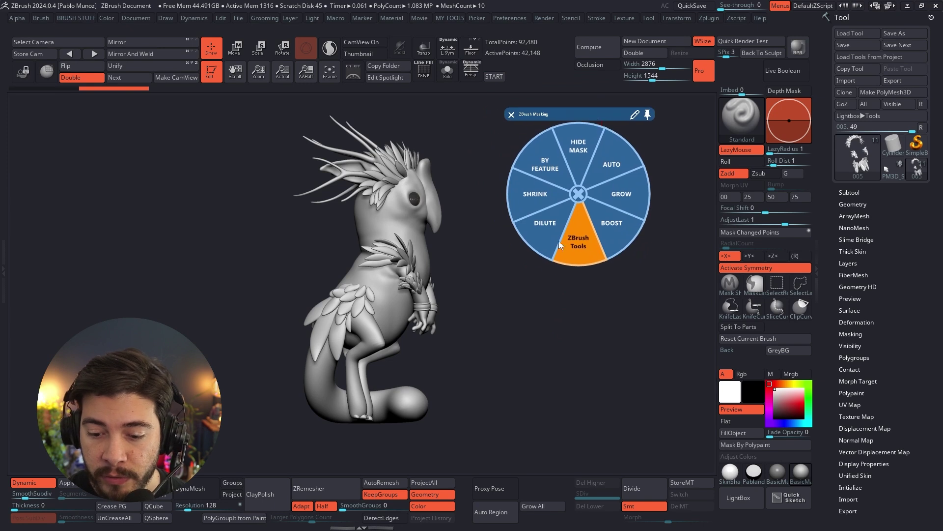
On the isolated body subtool, outline the head and torso with the Mask Sharp brush and fill the outline with AUTO
alt+click(443, 234)
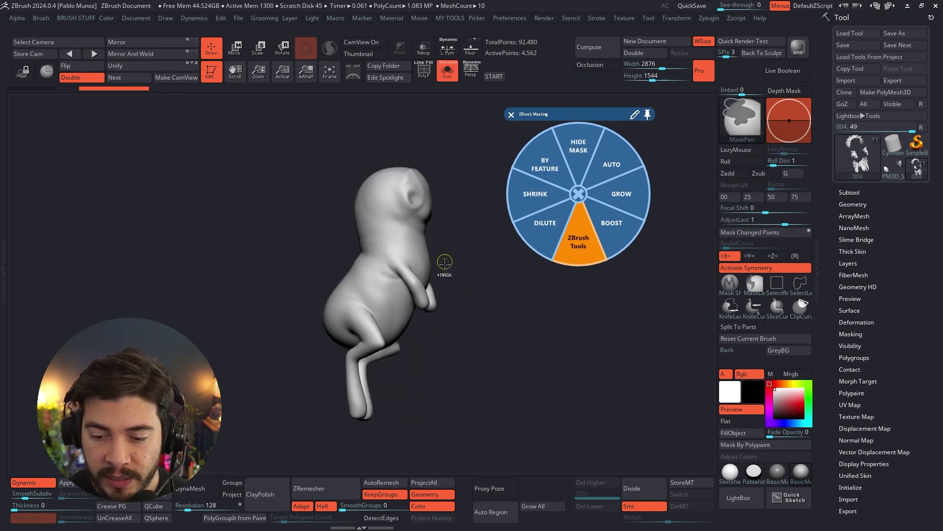
click(730, 282)
click(748, 300)
mouse_move(416, 293)
mouse_down()
mouse_move(388, 217)
mouse_move(416, 196)
mouse_up()
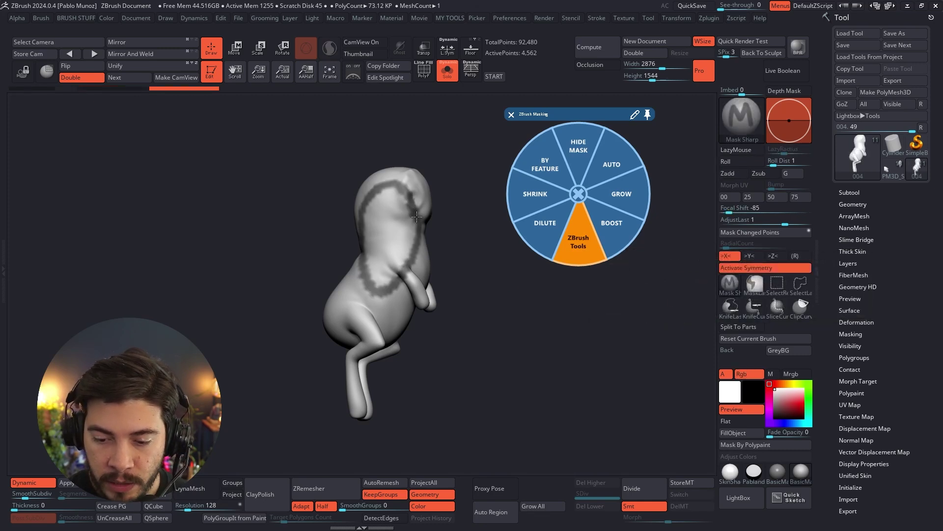
click(607, 170)
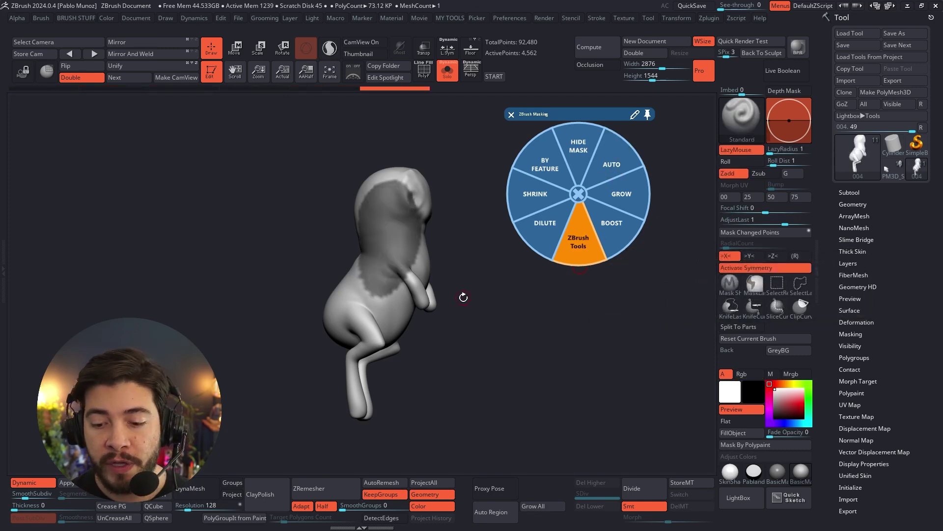
Replace the body's mask with a small painted patch on the side of the neck and grow it
drag(491, 284, 443, 264)
drag(393, 226, 395, 213)
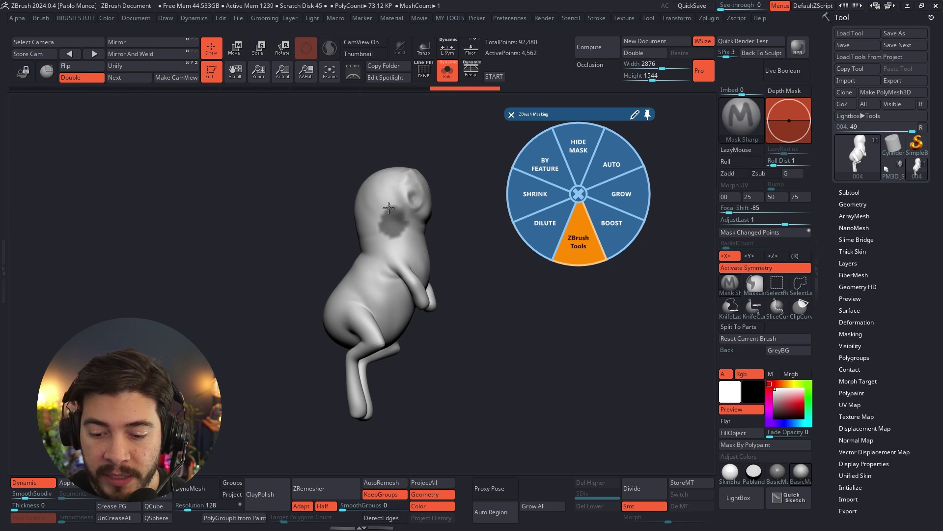
click(631, 195)
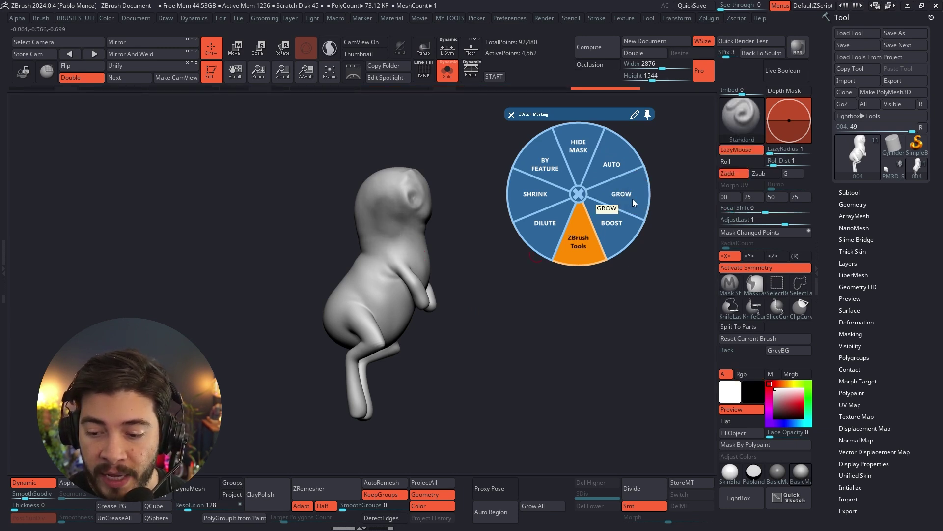
Boost the mask on the body, then clear it and dismiss the ZBrush Masking radial menu
click(613, 229)
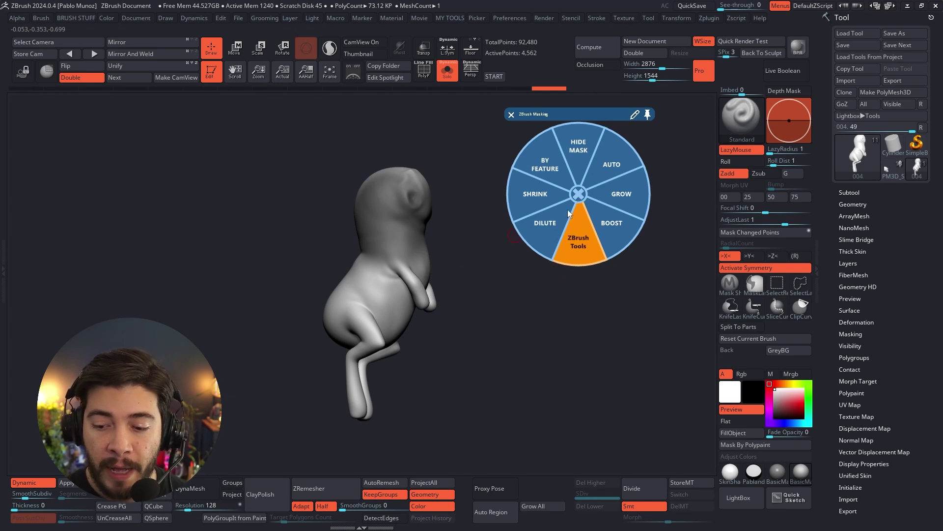
click(529, 263)
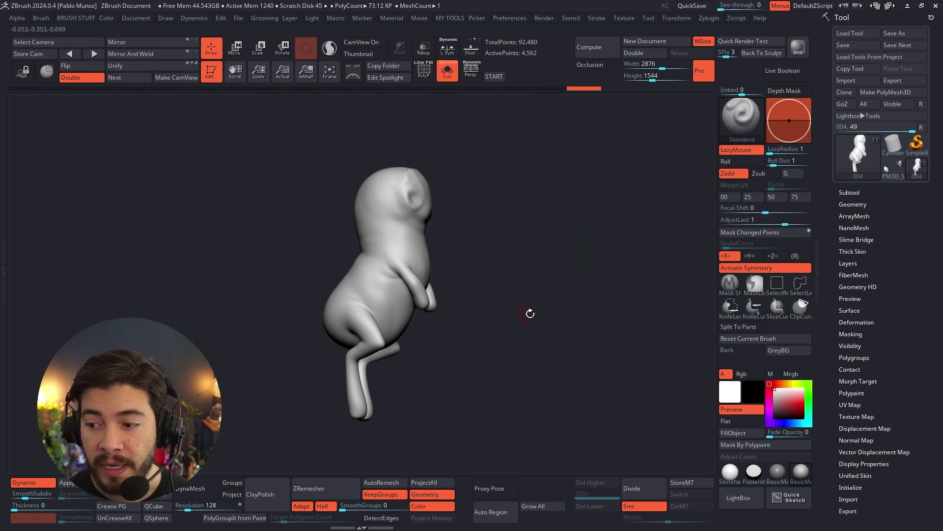
Open the ZBrush Subtools radial menu from ZBrush Tools and apply LOWER to the body's subdivision level
key(space)
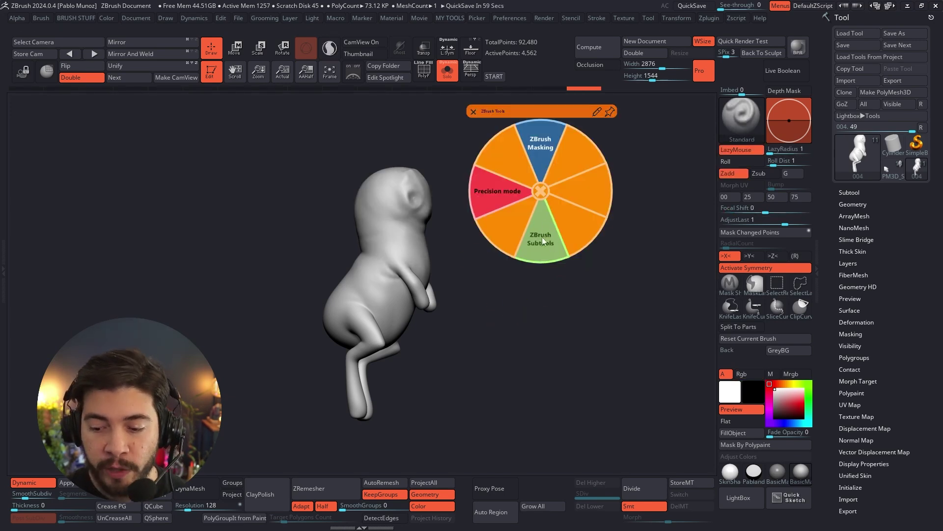
click(543, 237)
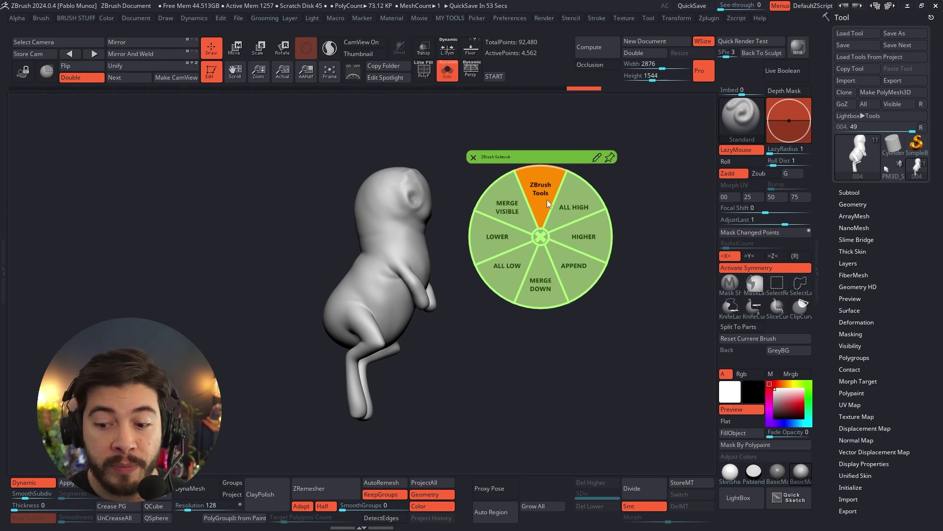
mouse_move(452, 269)
mouse_down()
mouse_move(459, 290)
mouse_move(432, 389)
mouse_move(421, 330)
mouse_move(450, 283)
mouse_up()
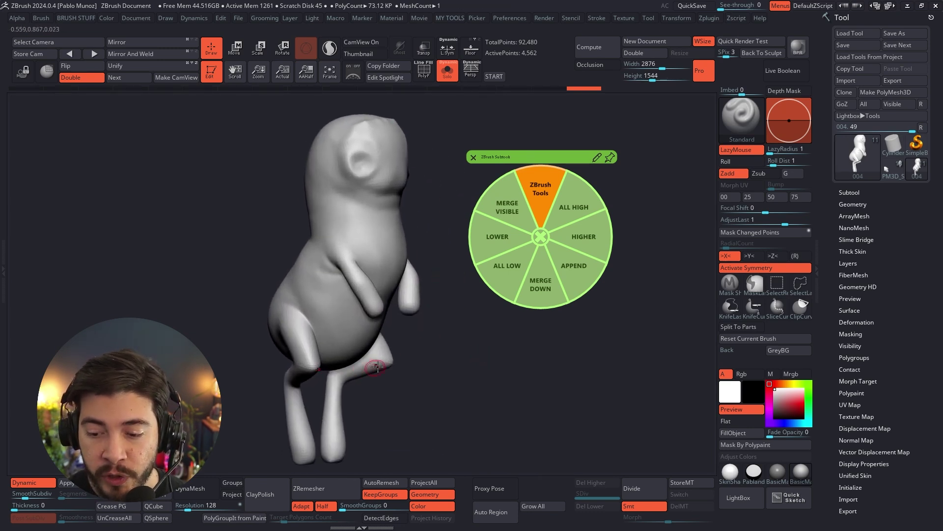
click(500, 242)
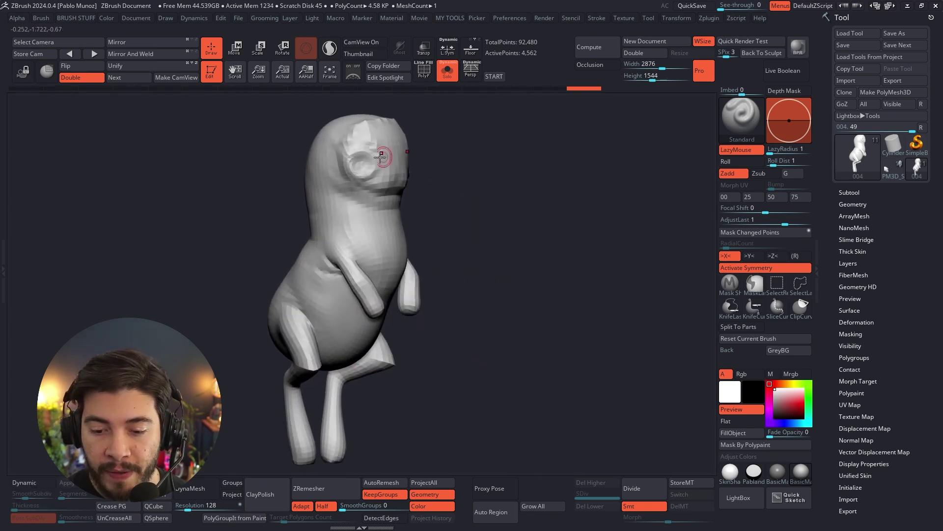
key(shift+f)
key(shift+f)
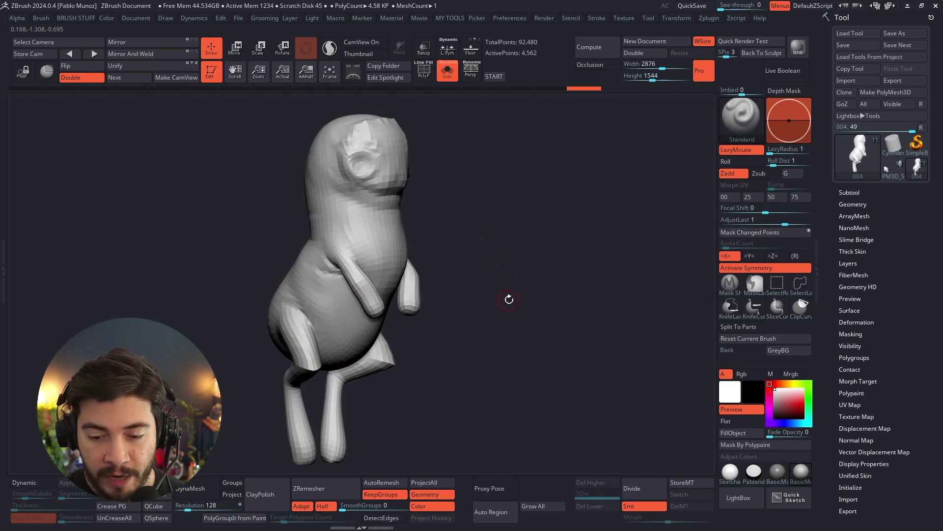
Turn off Solo to show the whole creature and bring up the ZBrush Subtools radial menu beside it
key(alt+s)
key(q)
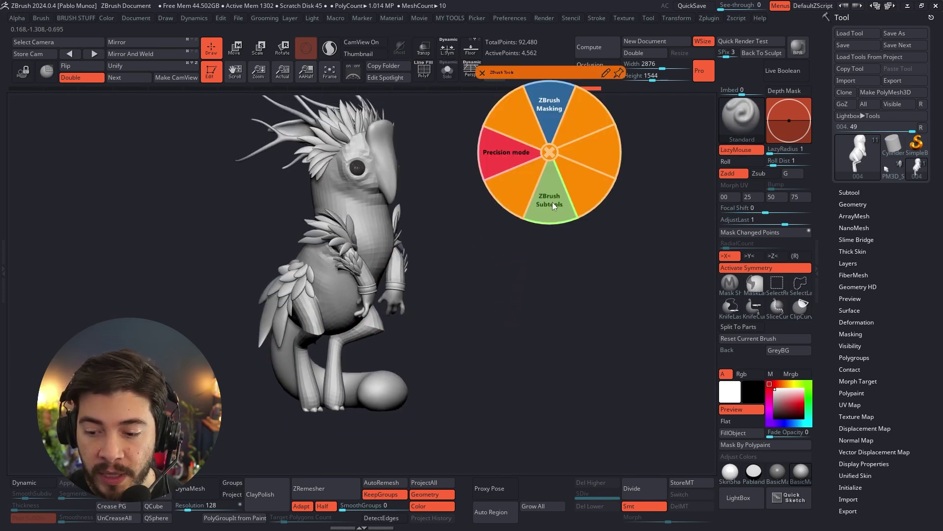
click(554, 205)
click(593, 207)
key(Escape)
key(q)
click(538, 225)
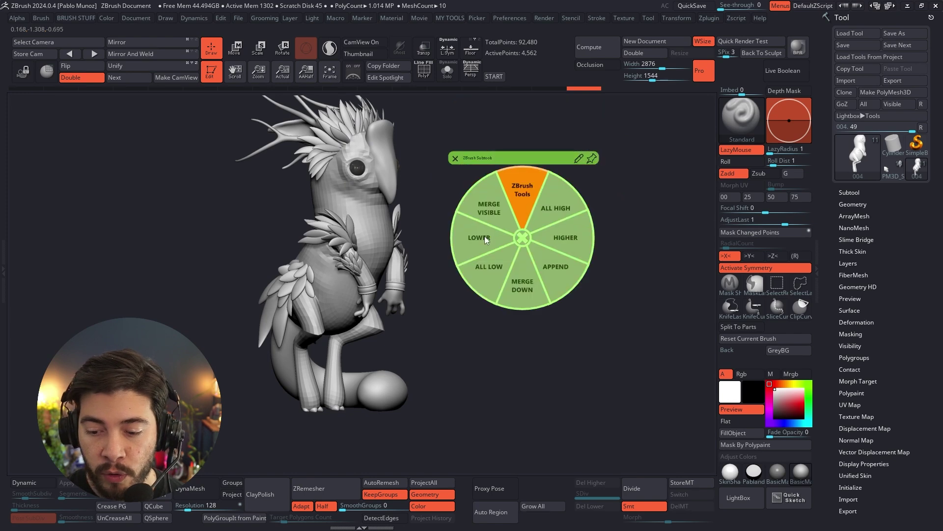
key(Escape)
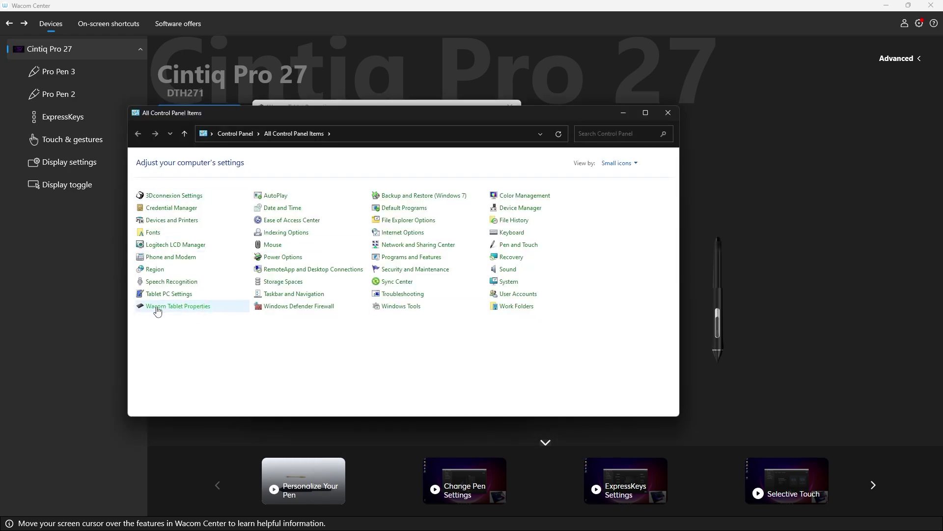
Close the Control Panel and Wacom Tablet Properties windows in front of Wacom Center
click(668, 113)
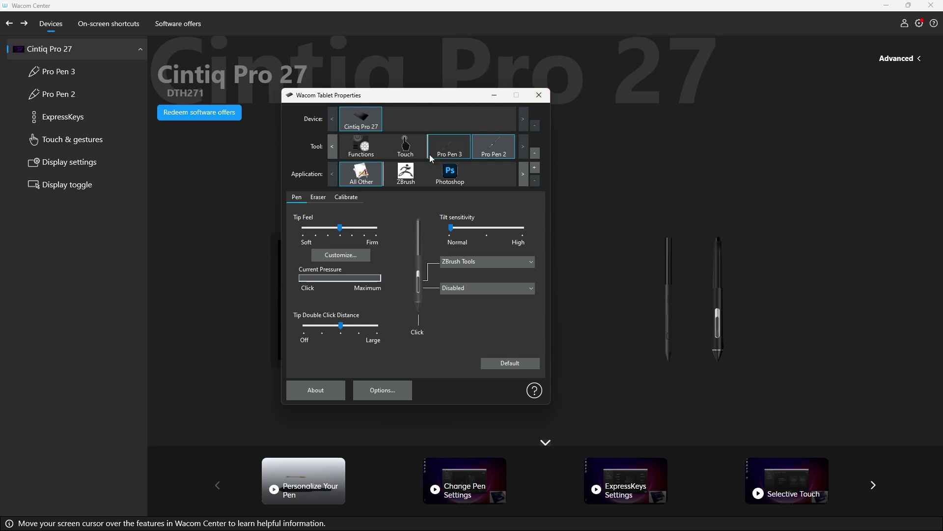
click(549, 93)
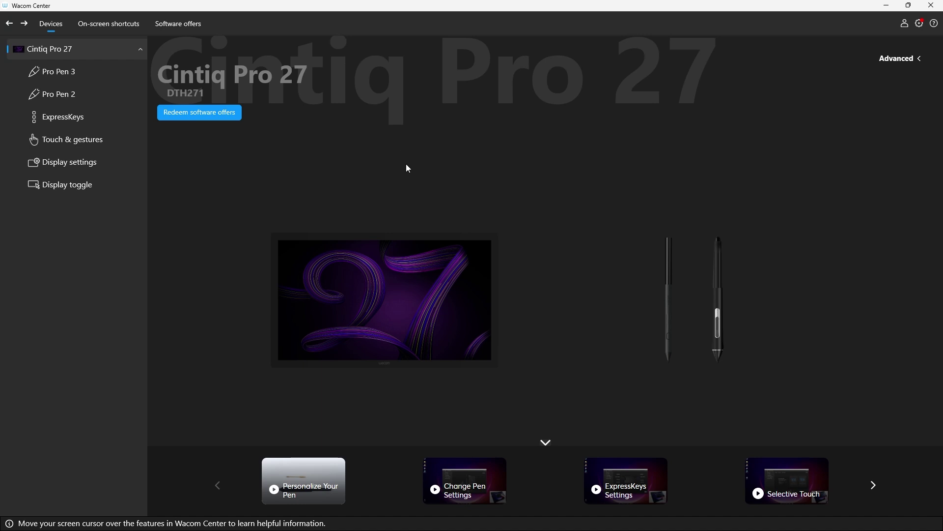
In the on-screen shortcuts, view the ZBrush Tools and Photoshop Tools radial menus
click(93, 28)
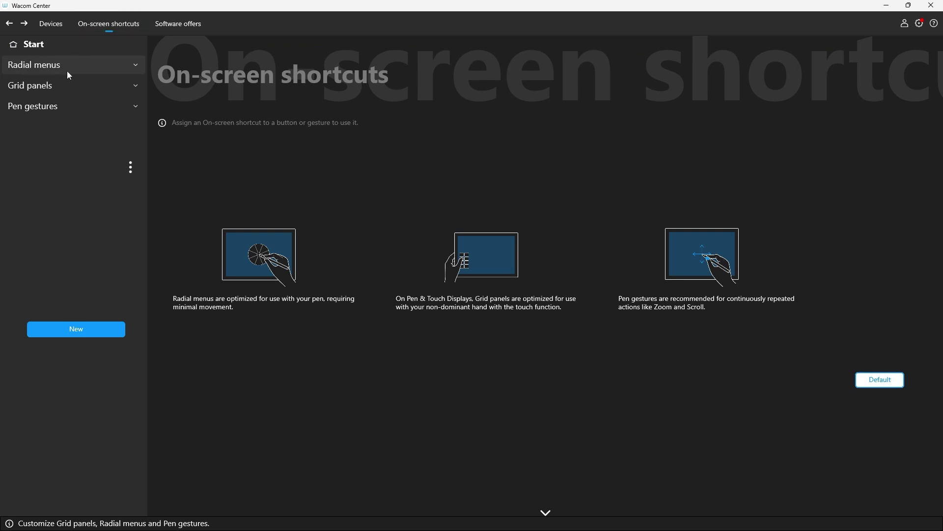
click(40, 65)
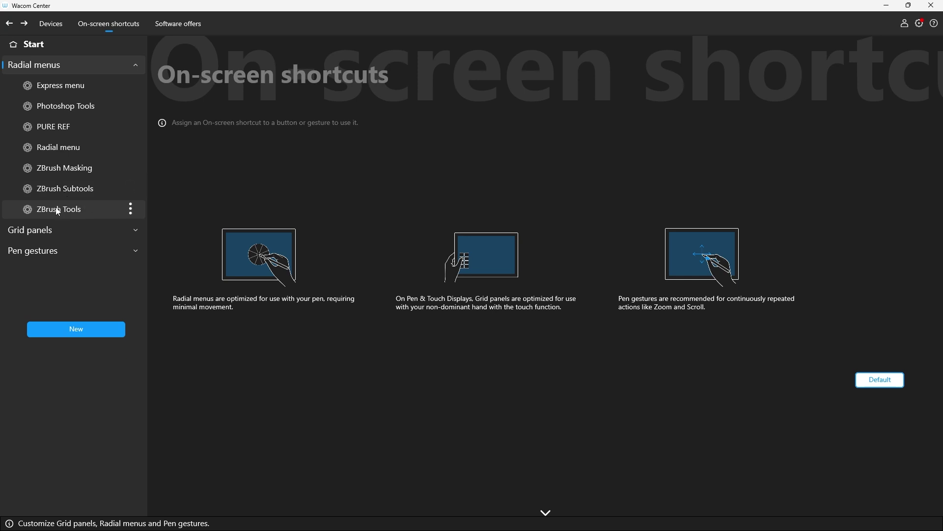
click(38, 207)
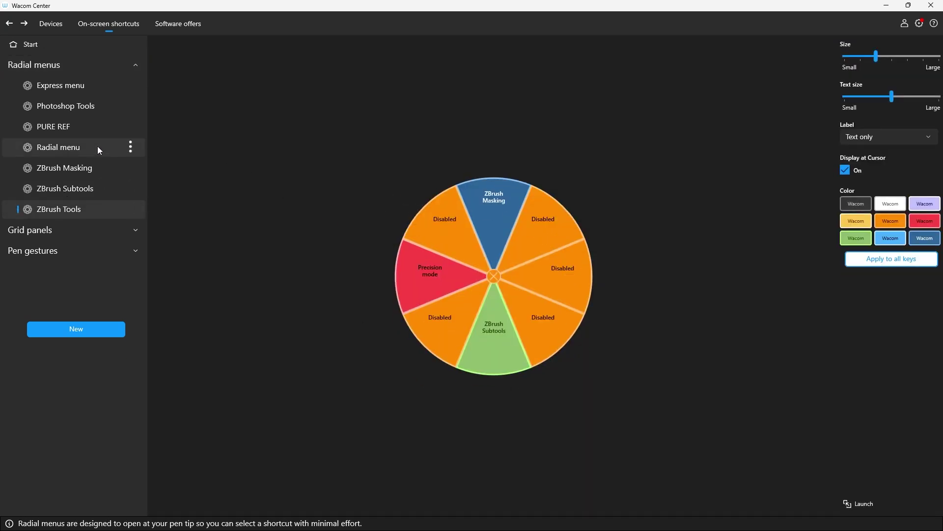
click(62, 108)
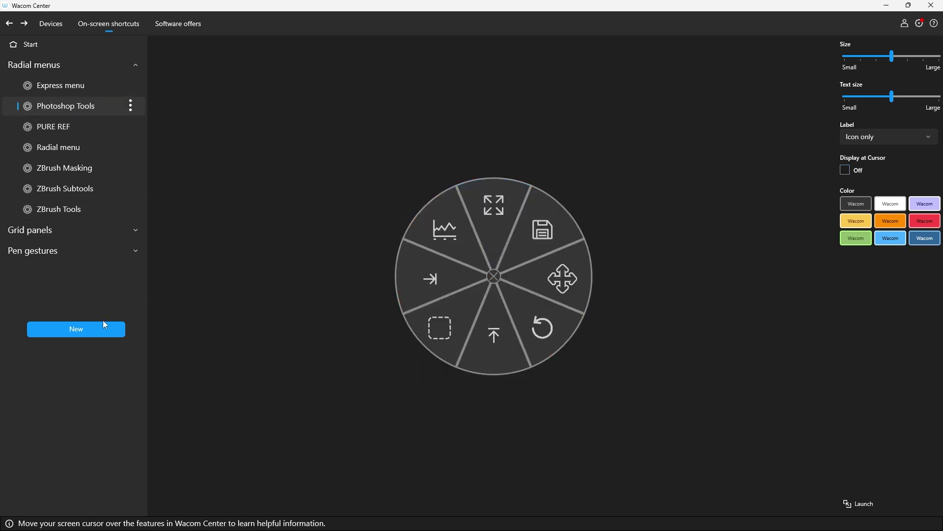
Create a new radial menu named TOOLS
click(86, 325)
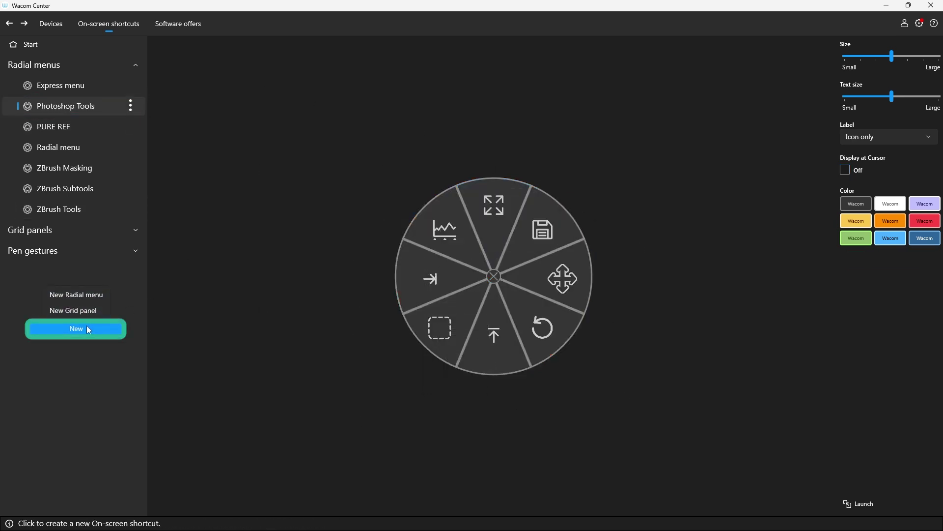
click(85, 299)
drag(236, 379, 175, 379)
key(BackSpace)
text(TOOLS)
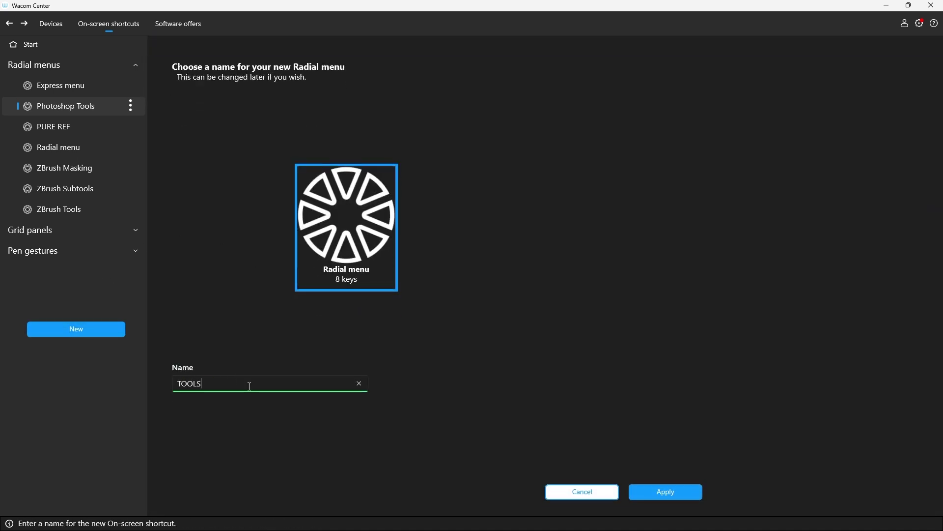
click(494, 371)
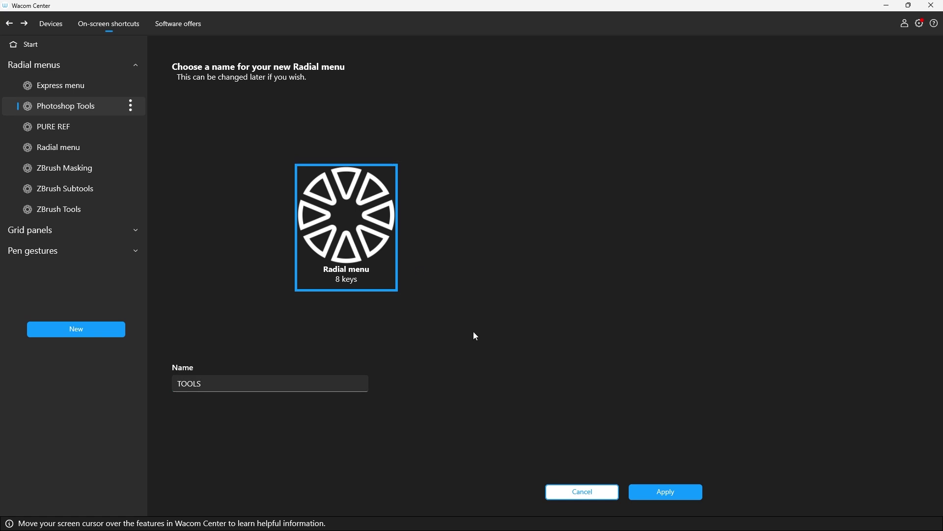
click(678, 493)
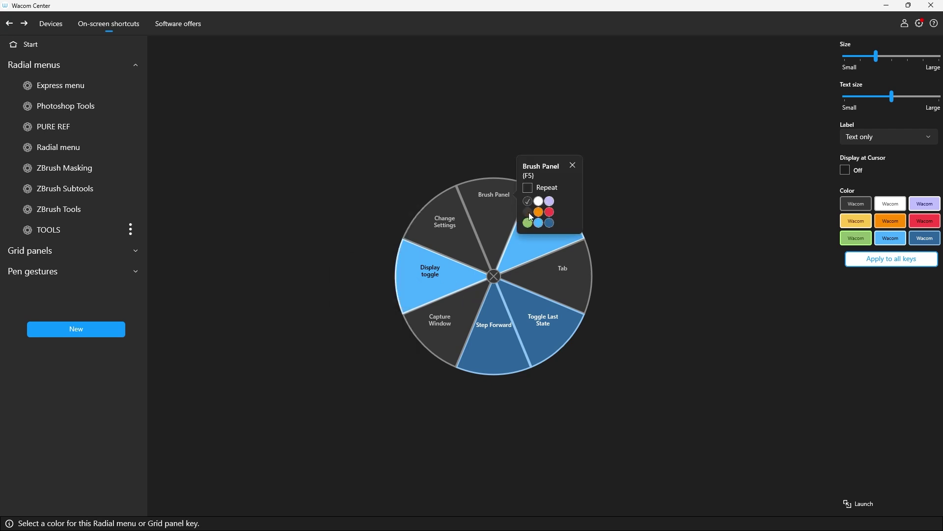
Colour the Brush Panel key orange and the Toggle Last State key green in the TOOLS menu
click(539, 212)
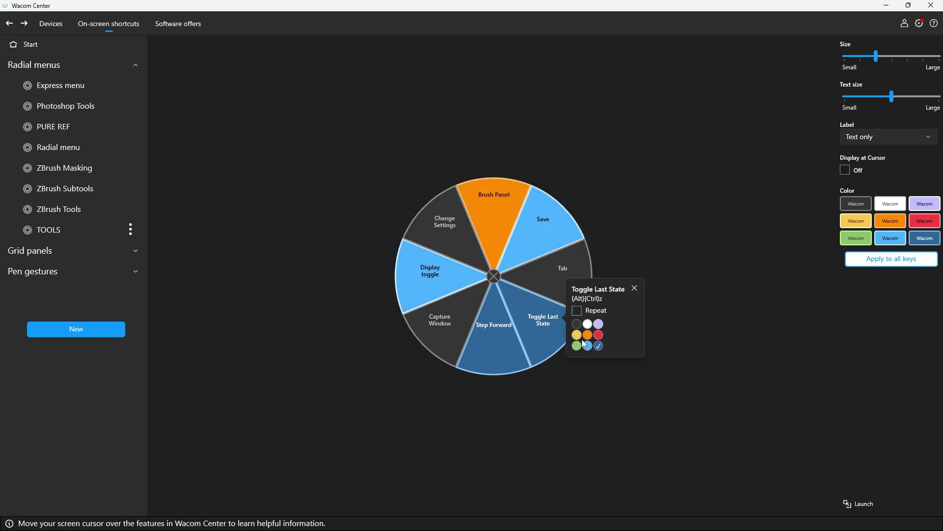
click(577, 345)
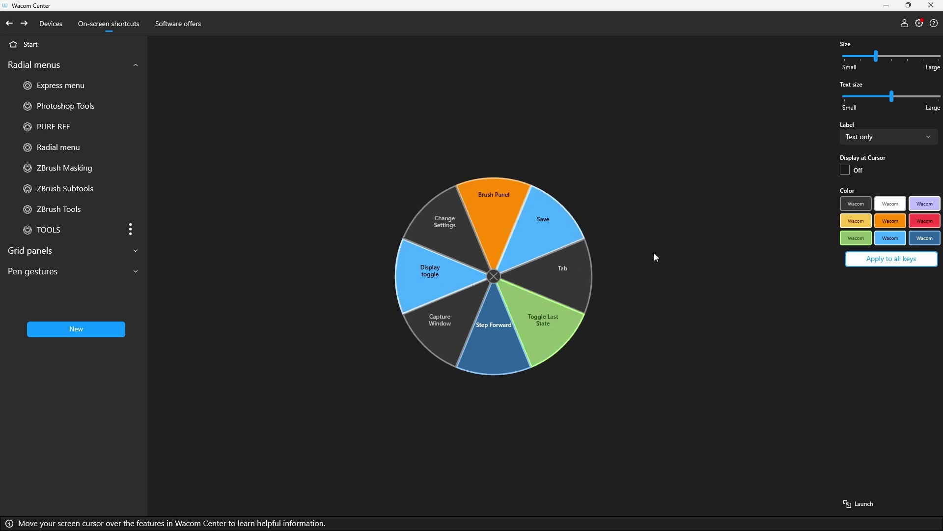
Apply the dark grey colour to all keys of the TOOLS radial menu
mouse_move(501, 206)
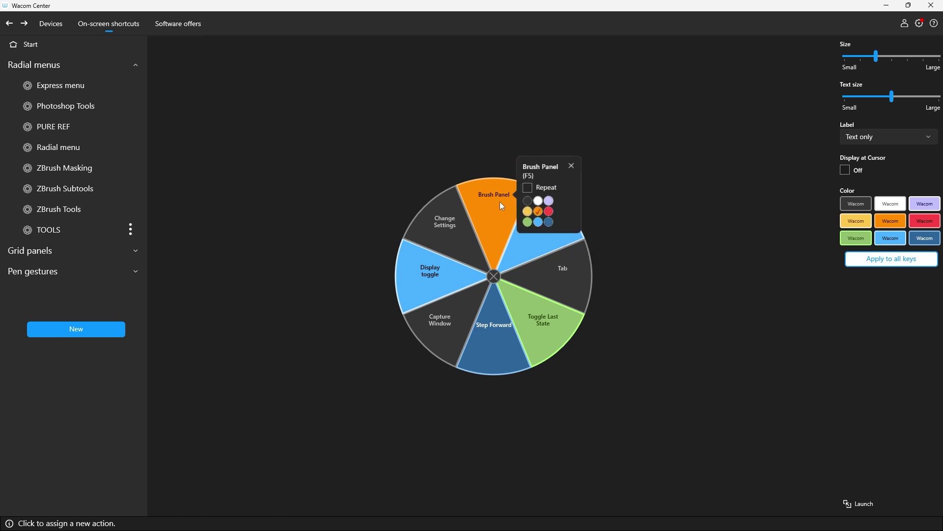
mouse_move(521, 243)
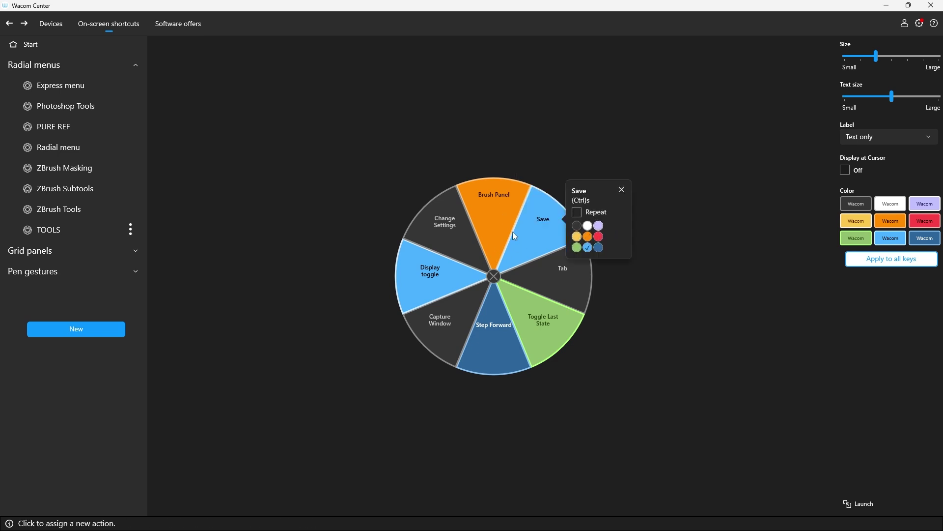
mouse_move(545, 293)
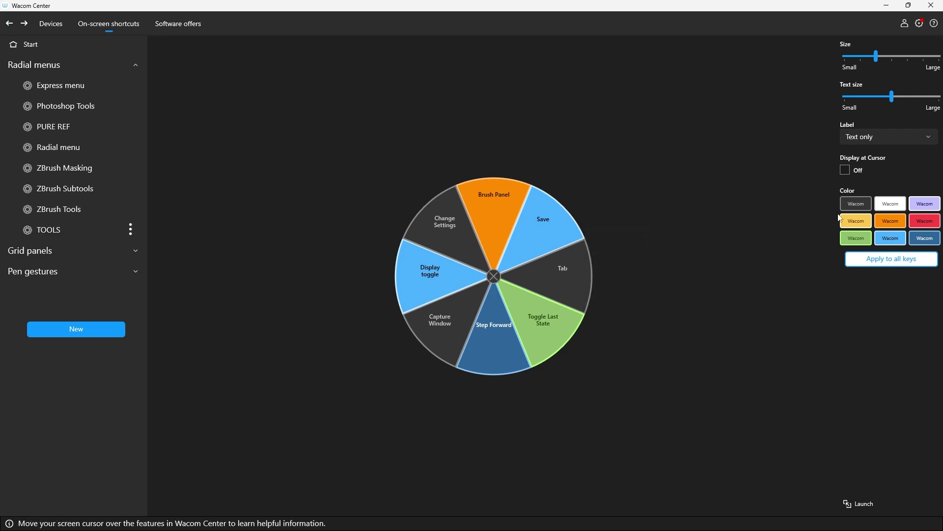
click(890, 259)
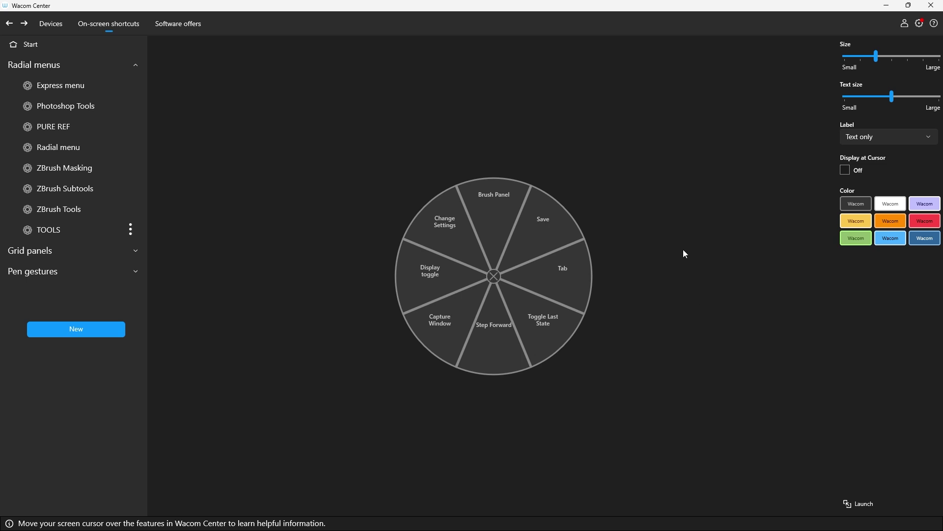
Replace the Brush Panel key's action with Undo in the TOOLS menu
click(496, 205)
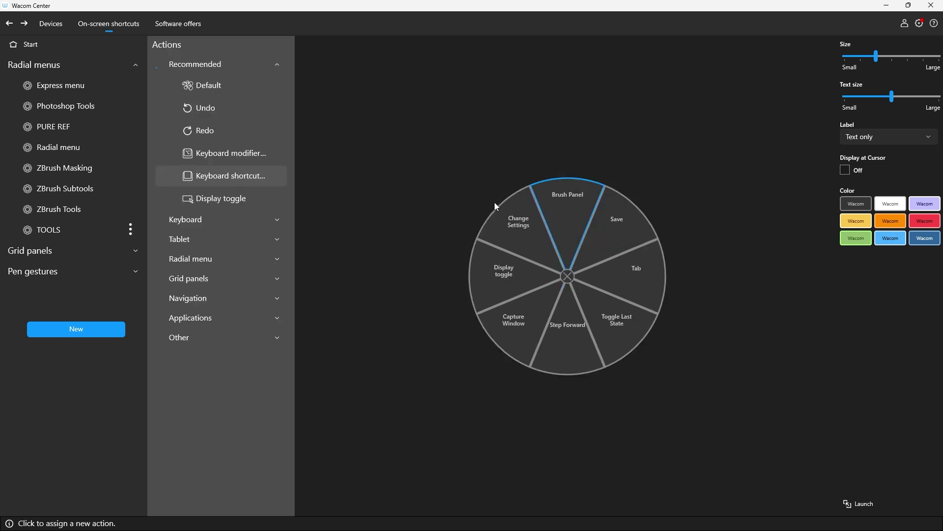
click(388, 164)
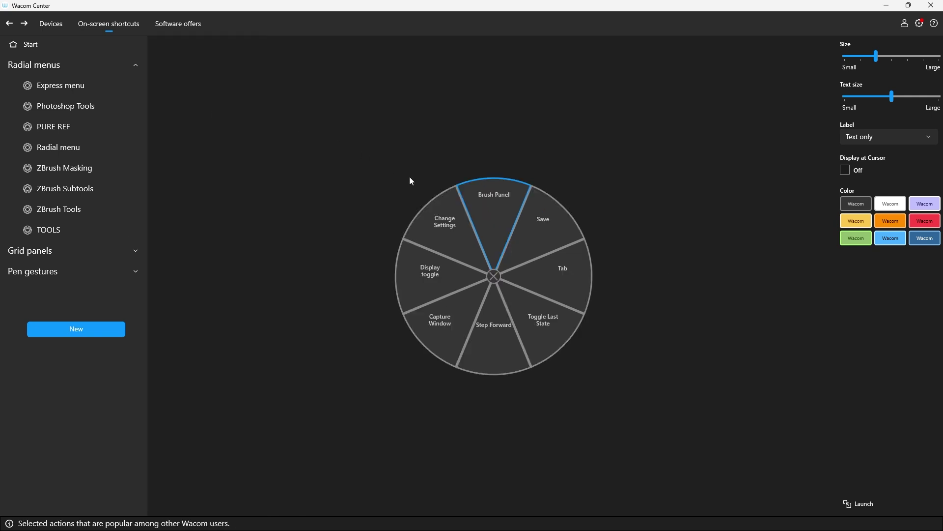
Rename the Tab key's keyboard shortcut to FULL SCREEN in the TOOLS menu
mouse_move(548, 234)
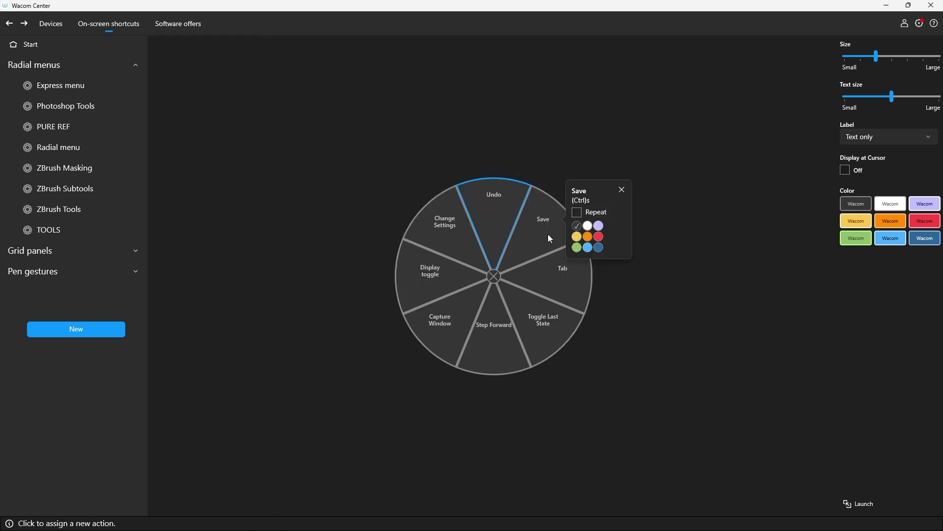
click(563, 270)
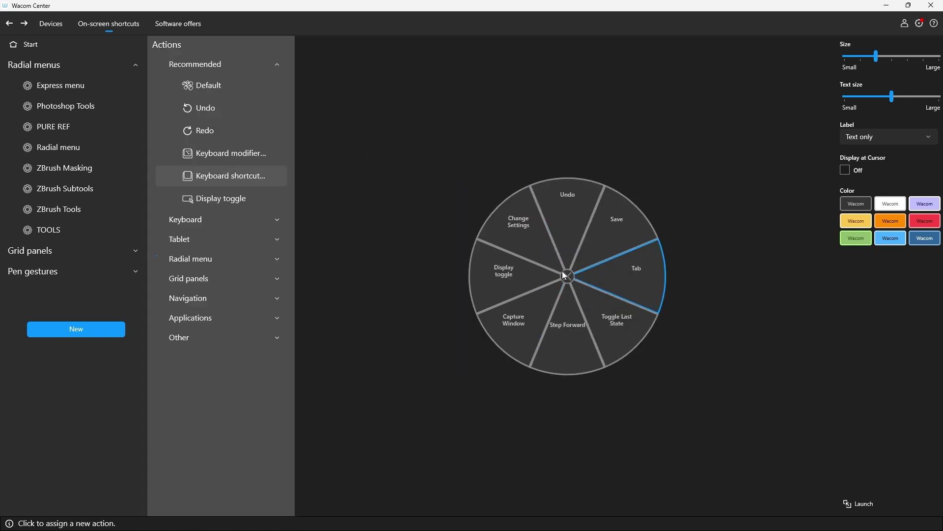
mouse_move(641, 276)
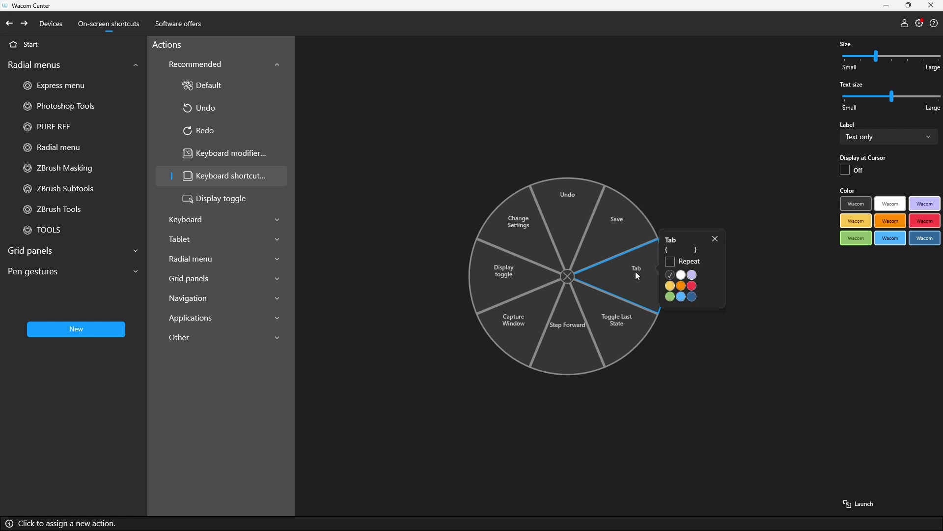
click(219, 175)
double_click(407, 308)
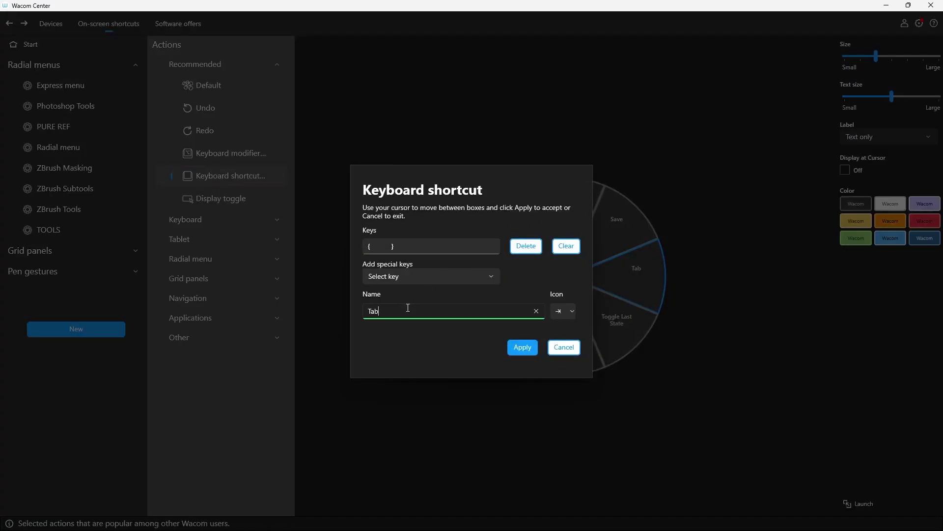
text(FULL SCREEN)
click(522, 347)
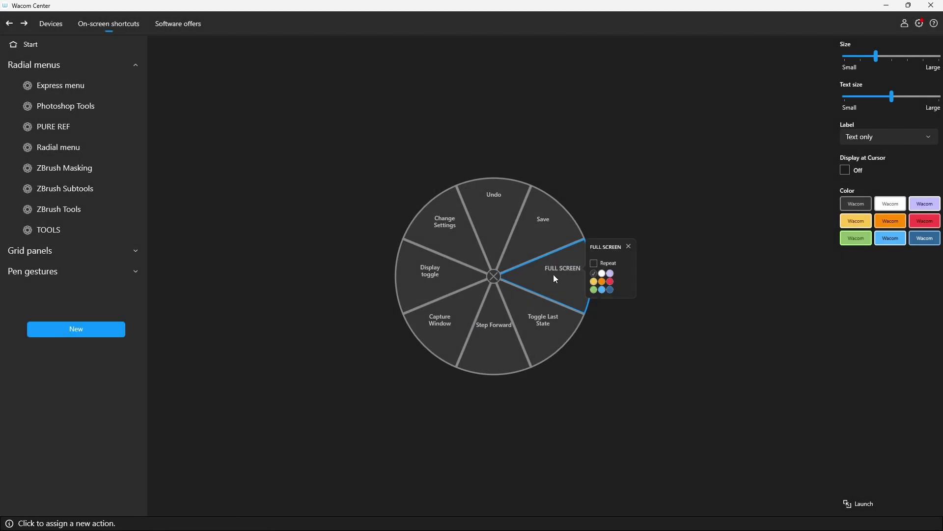
Replace the Change Settings key's action with a Ctrl+E keyboard shortcut named MERGE DOWN in the TOOLS menu
mouse_move(570, 311)
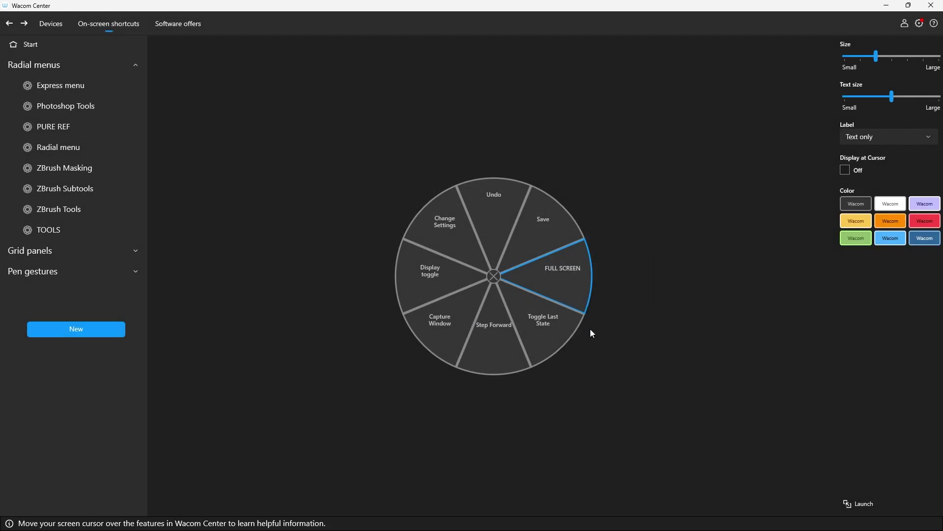
click(442, 222)
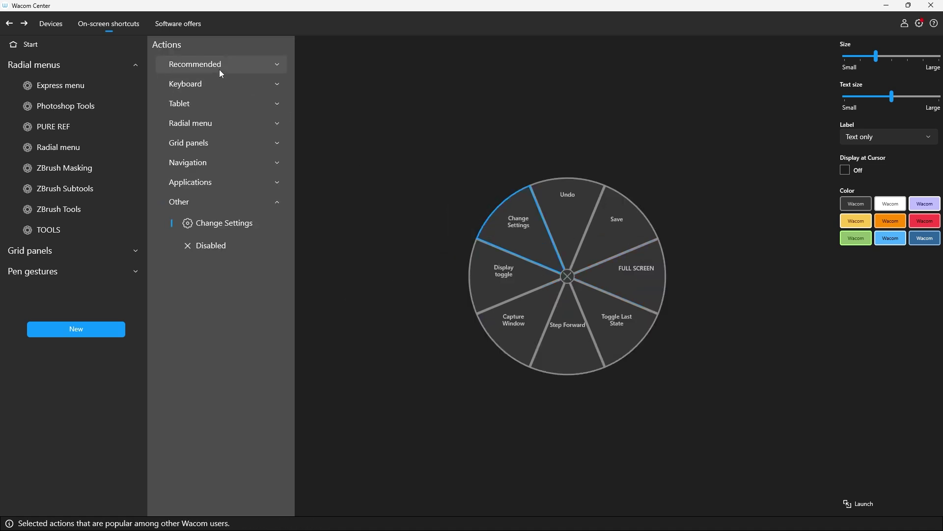
click(193, 84)
click(209, 104)
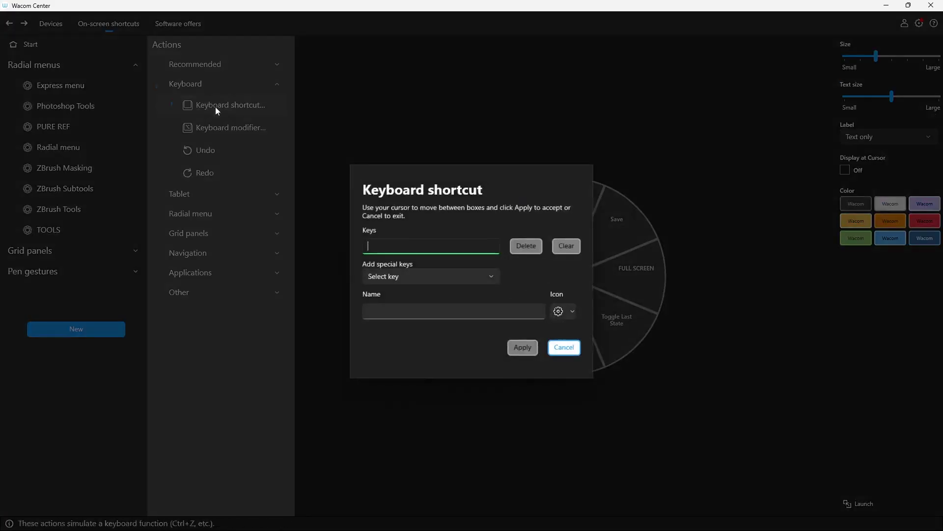
key(ctrl+e)
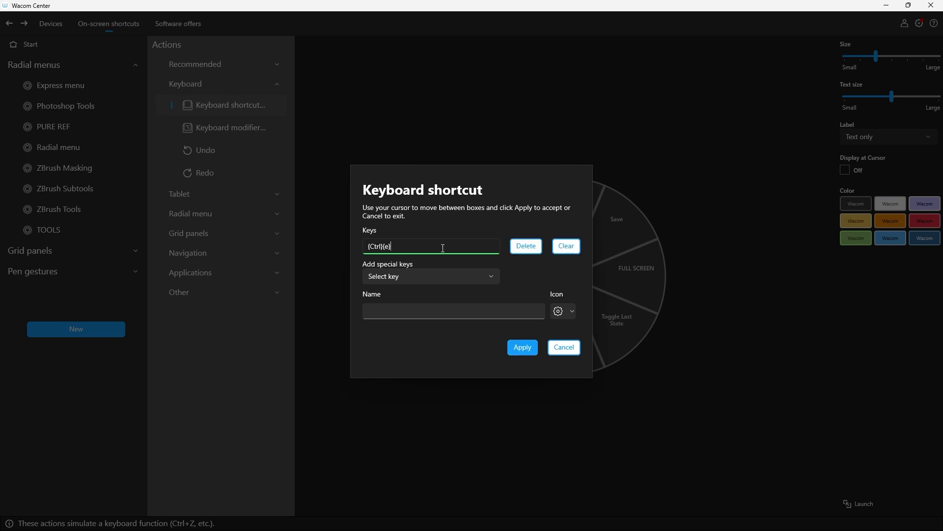
click(397, 308)
text(MERGE DOWN)
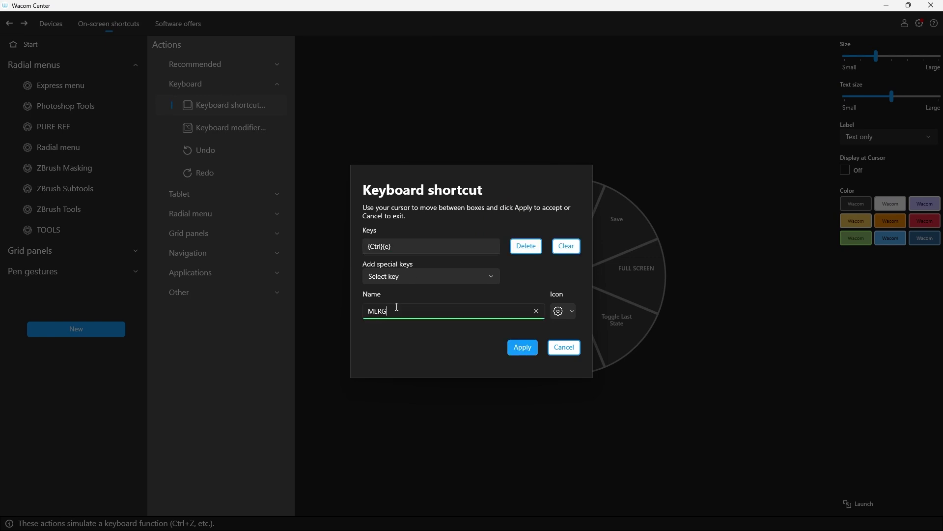
click(519, 347)
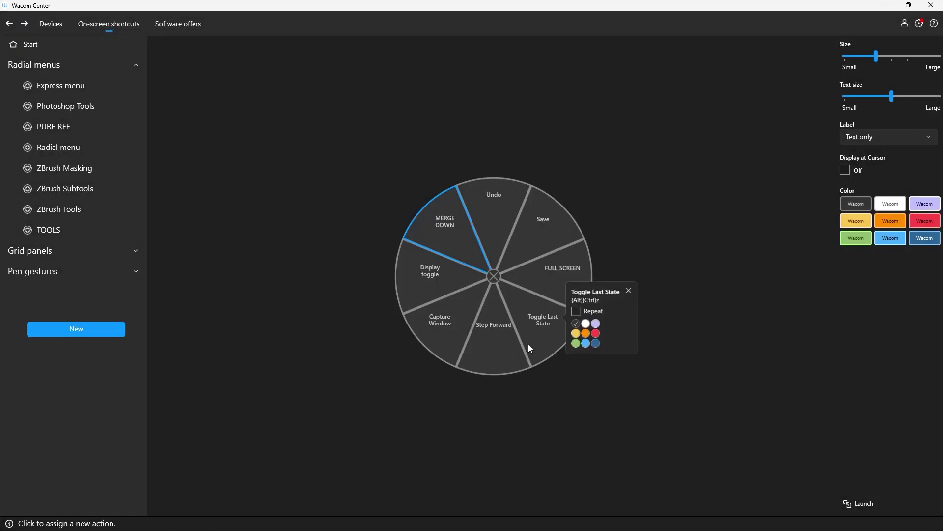
Replace the Display toggle key's action with a Ctrl+J keyboard shortcut named DUPLICATE
click(440, 275)
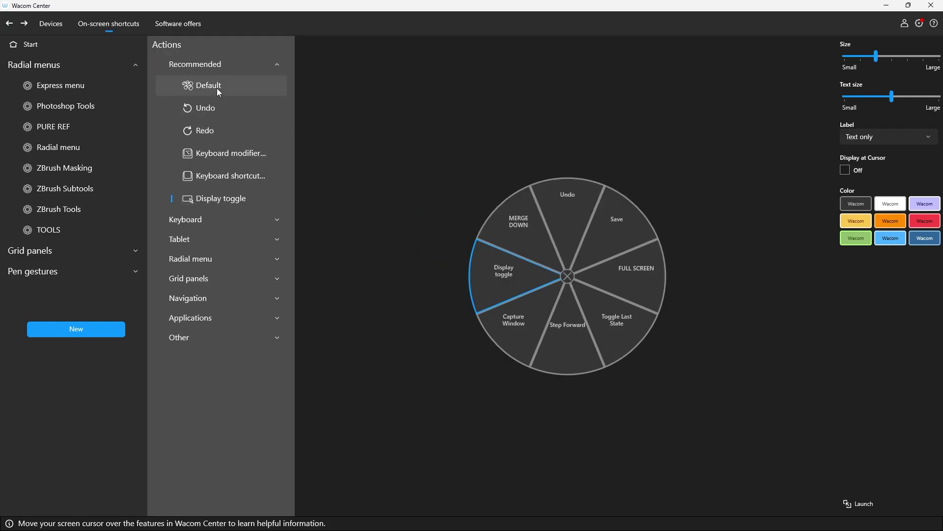
click(210, 175)
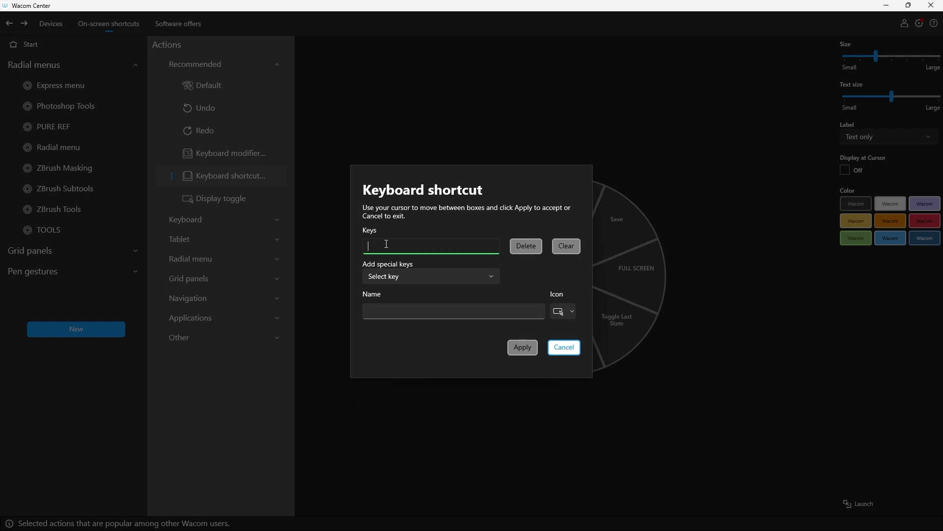
key(ctrl+j)
click(406, 305)
text(DUPLICATE)
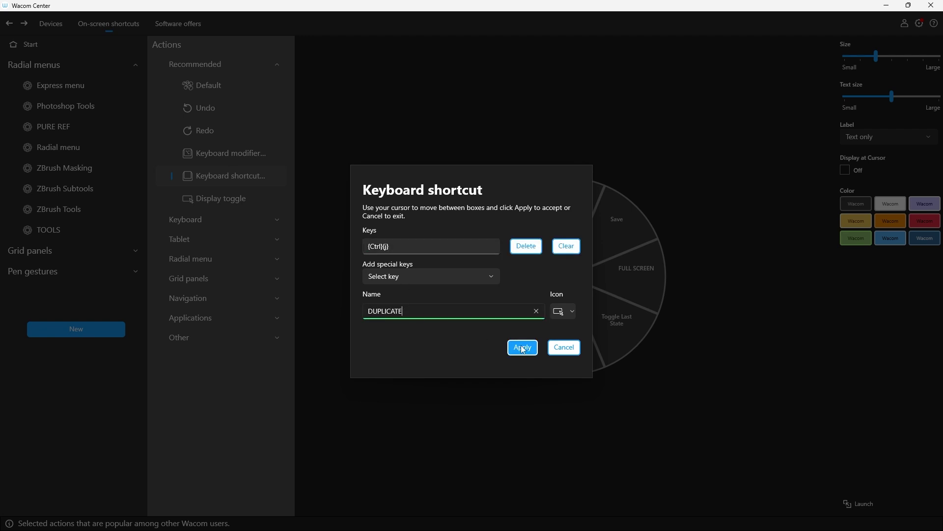
click(522, 348)
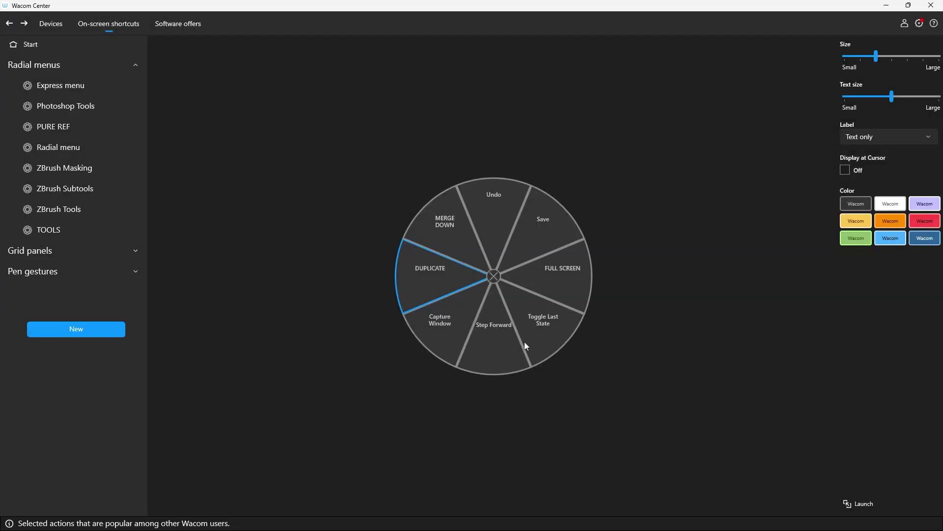
Set the Capture Window, Step Forward and Toggle Last State keys of the TOOLS menu to Disabled
mouse_move(479, 358)
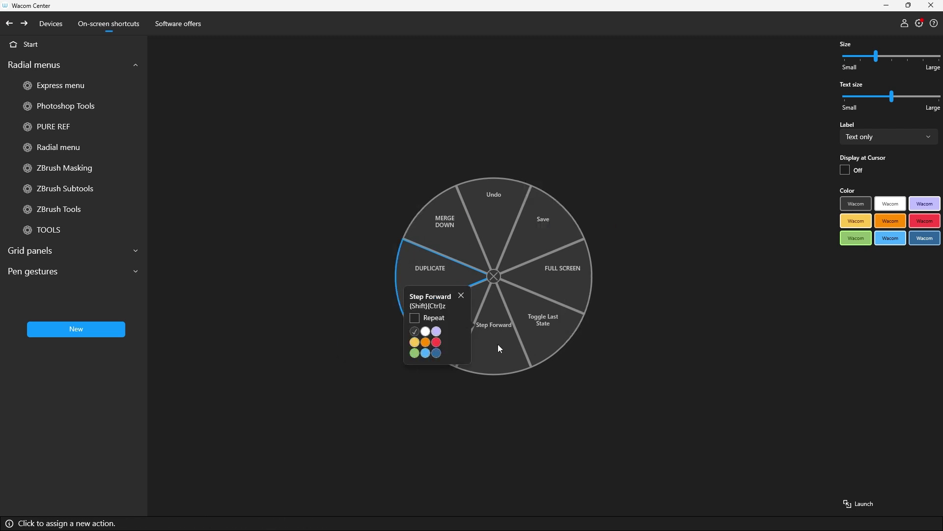
mouse_move(526, 327)
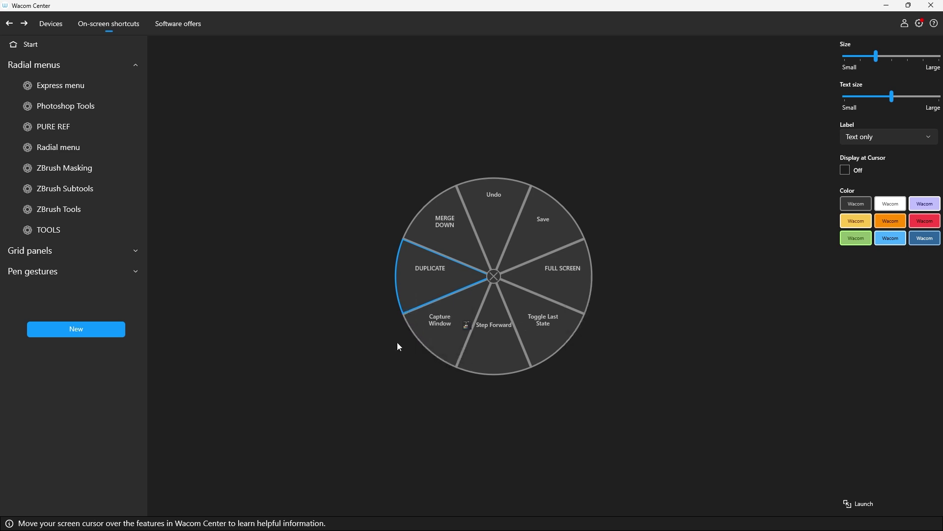
click(450, 317)
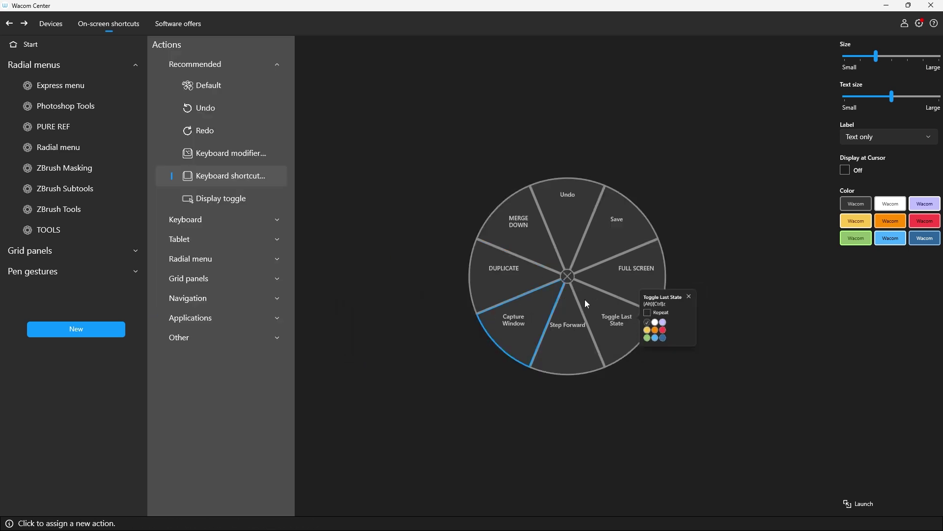
click(266, 336)
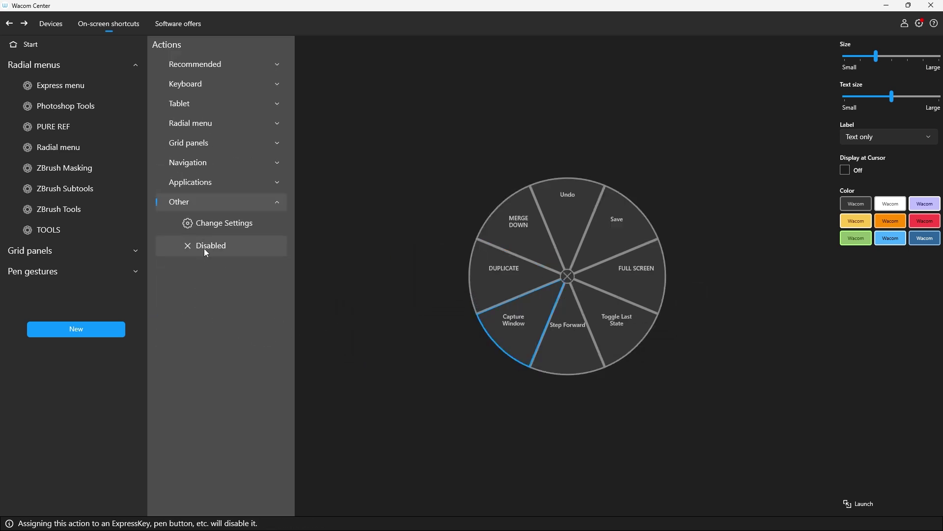
click(204, 248)
click(497, 357)
click(246, 338)
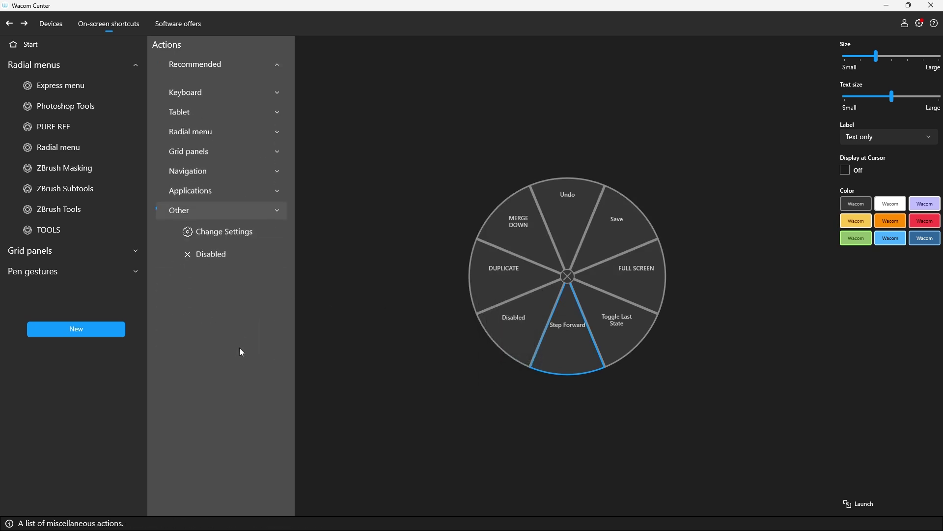
click(211, 250)
click(549, 340)
click(246, 337)
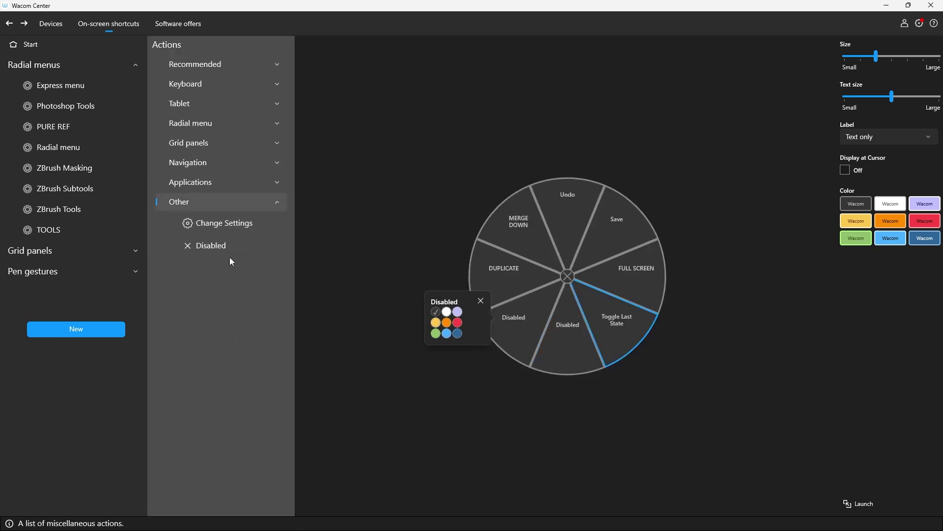
click(212, 248)
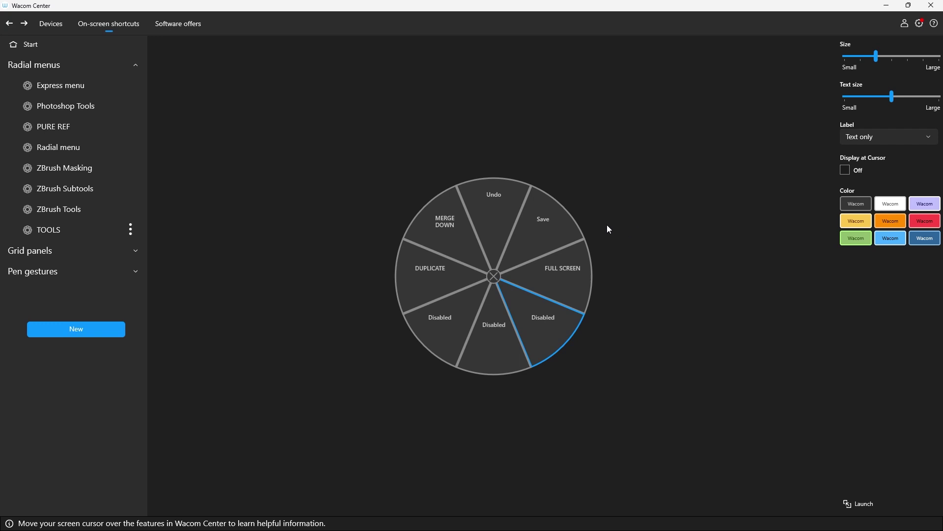
Set the TOOLS menu labels to Icon & Text and give the MERGE DOWN key the down-arrow icon
click(866, 137)
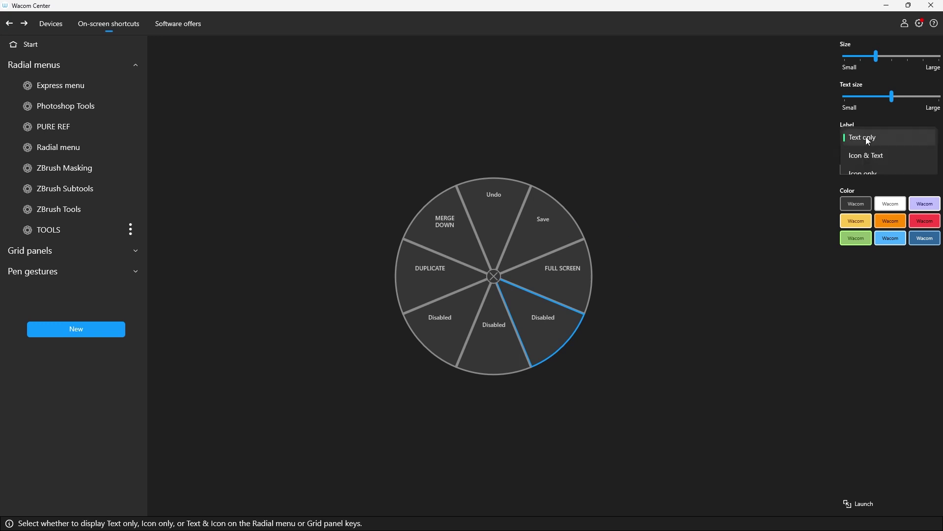
click(866, 155)
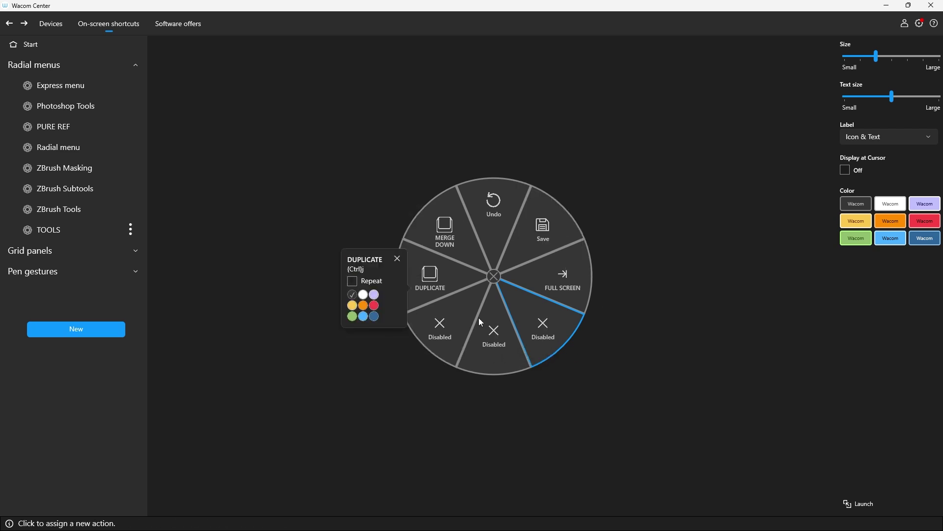
click(447, 227)
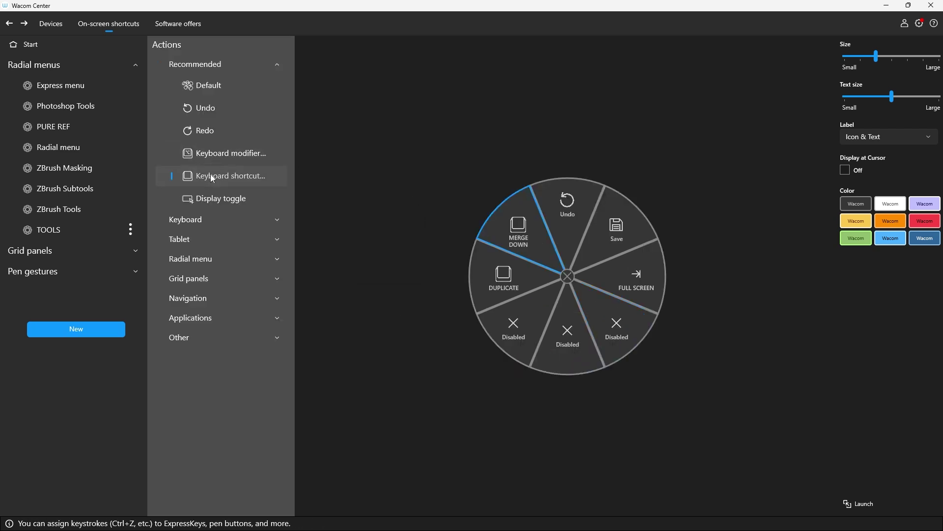
click(213, 177)
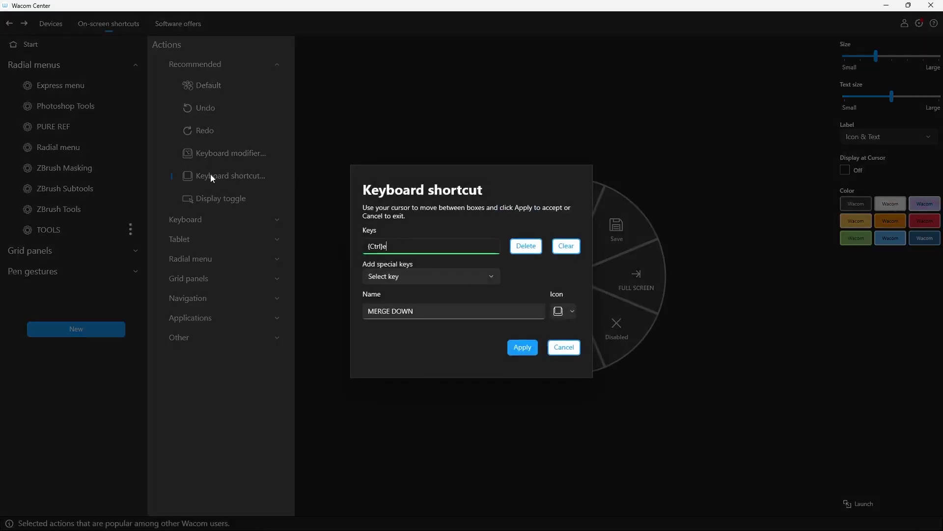
click(572, 313)
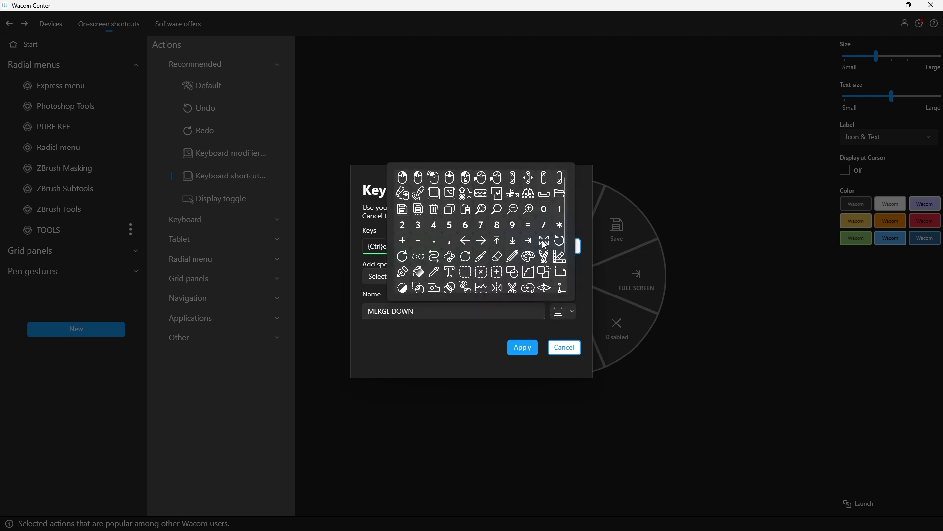
click(513, 240)
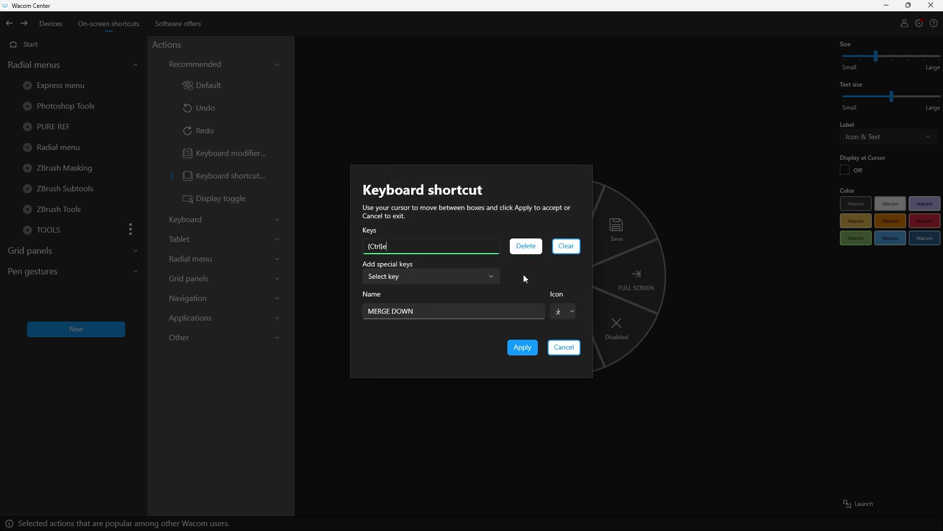
click(531, 348)
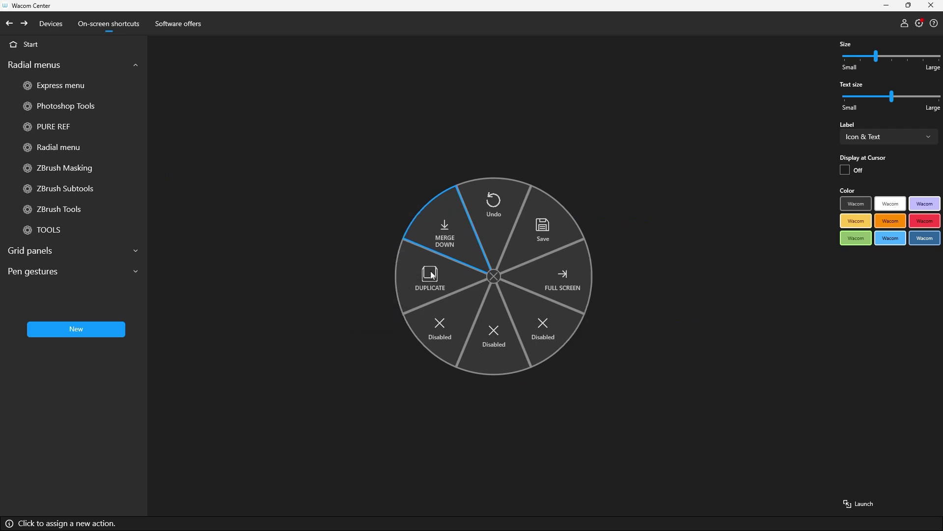
Change the DUPLICATE key's icon to the two overlapping squares
click(239, 175)
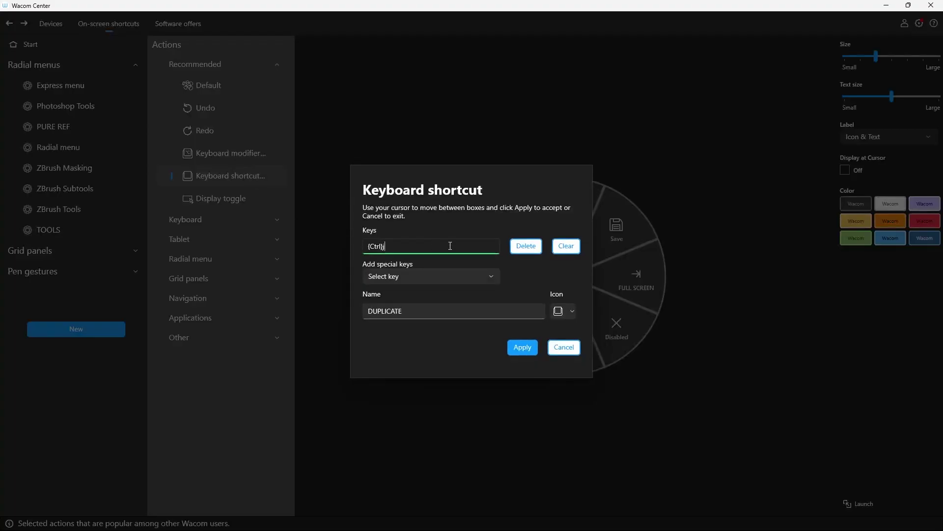
click(570, 311)
click(522, 347)
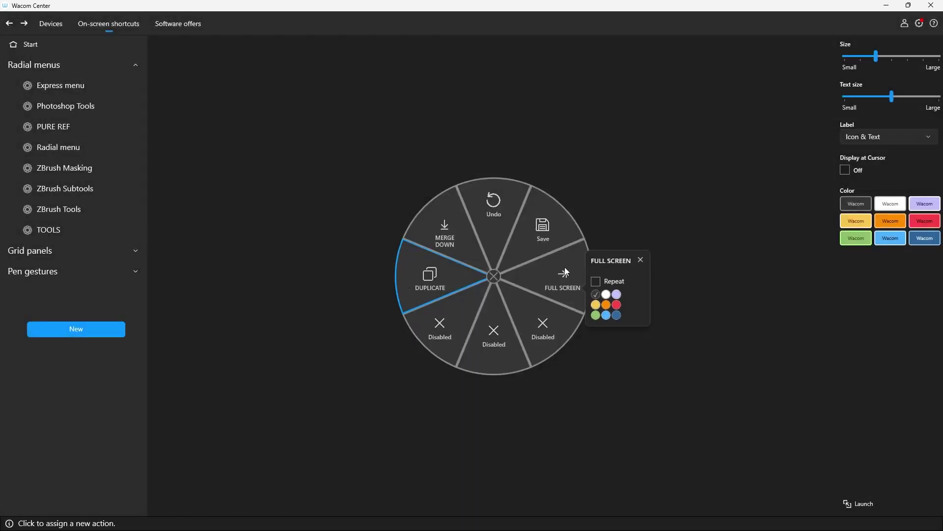
Change the FULL SCREEN key's icon to the four outward-pointing arrows
click(562, 275)
click(227, 180)
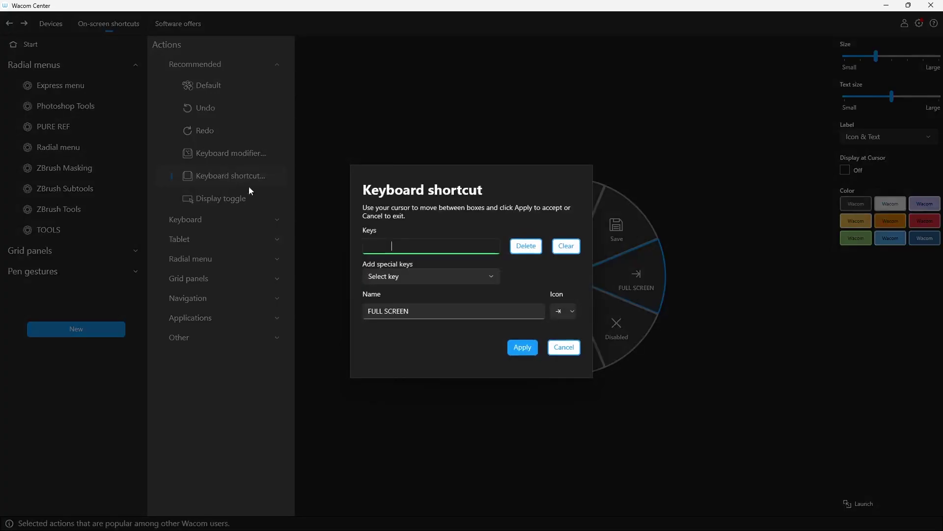
click(562, 311)
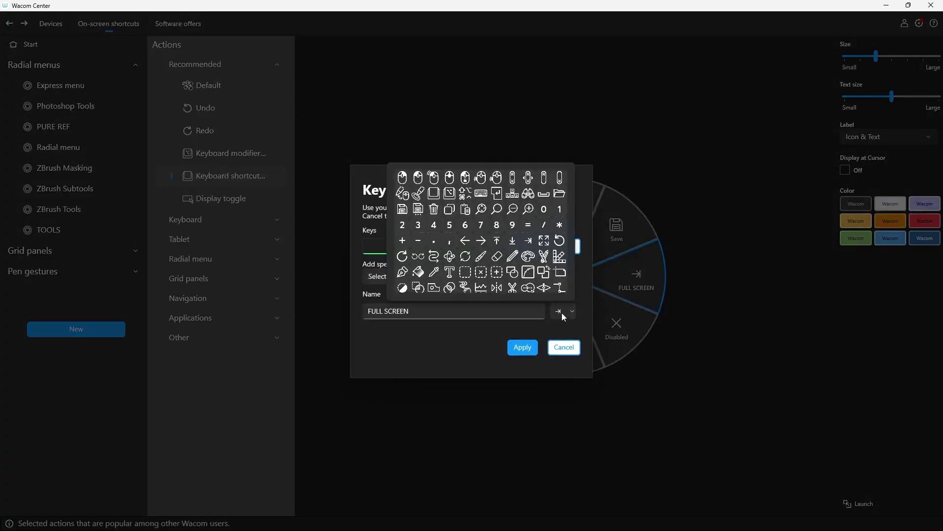
click(544, 241)
click(530, 349)
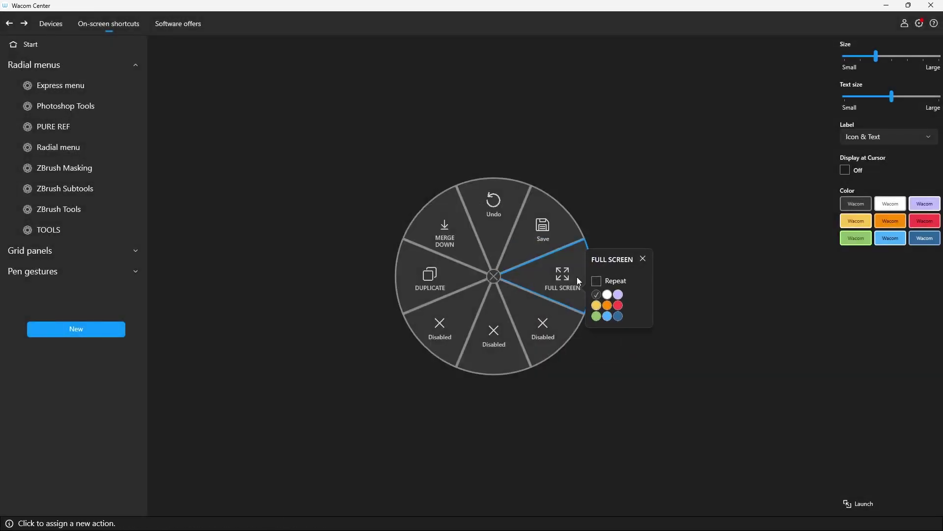
Try the Icon only label style on the TOOLS menu and return the labels to Icon & Text
mouse_move(481, 362)
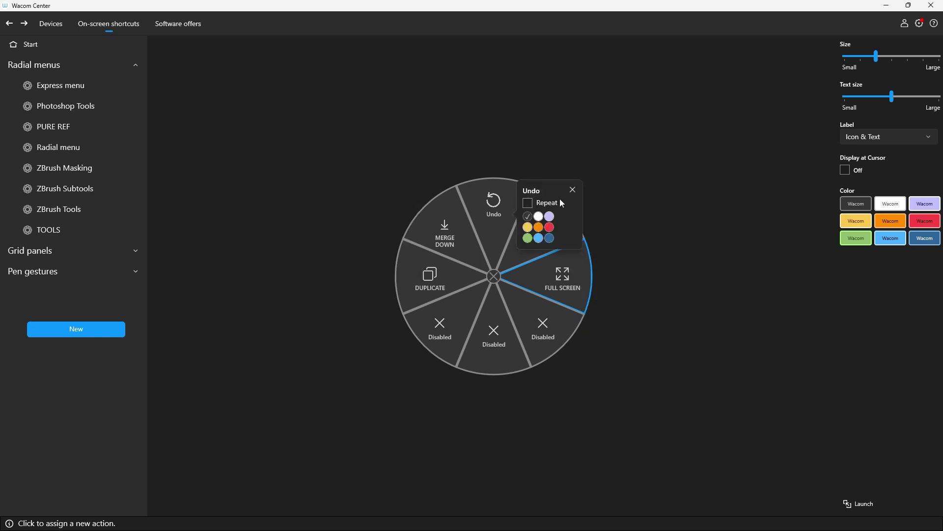
click(891, 132)
click(874, 155)
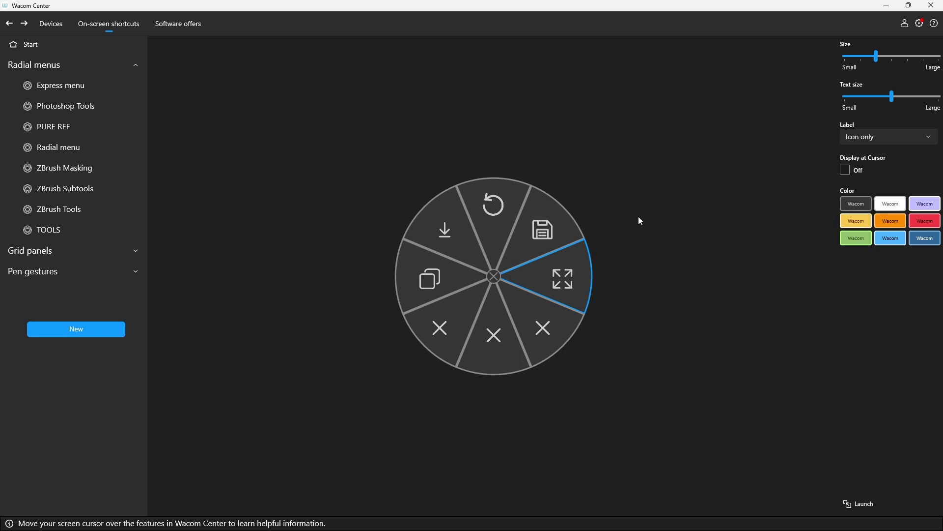
mouse_move(490, 252)
click(896, 134)
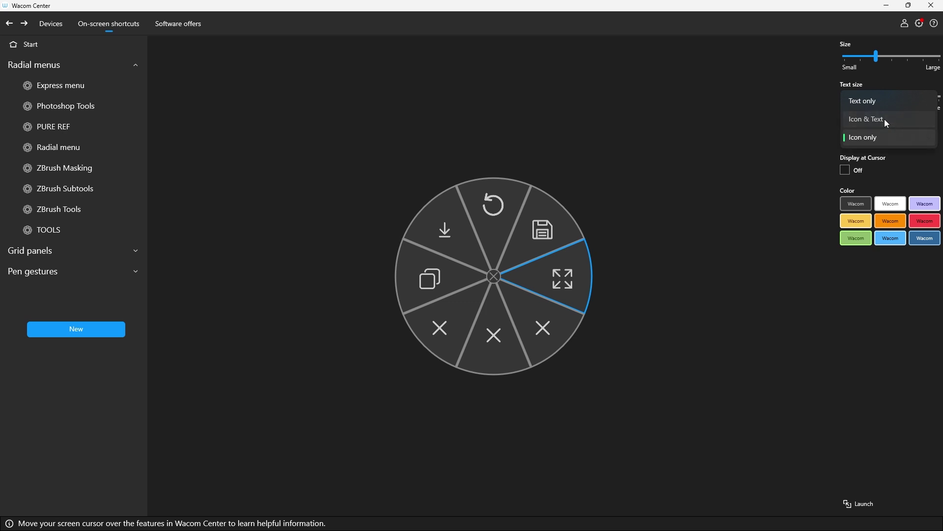
click(887, 123)
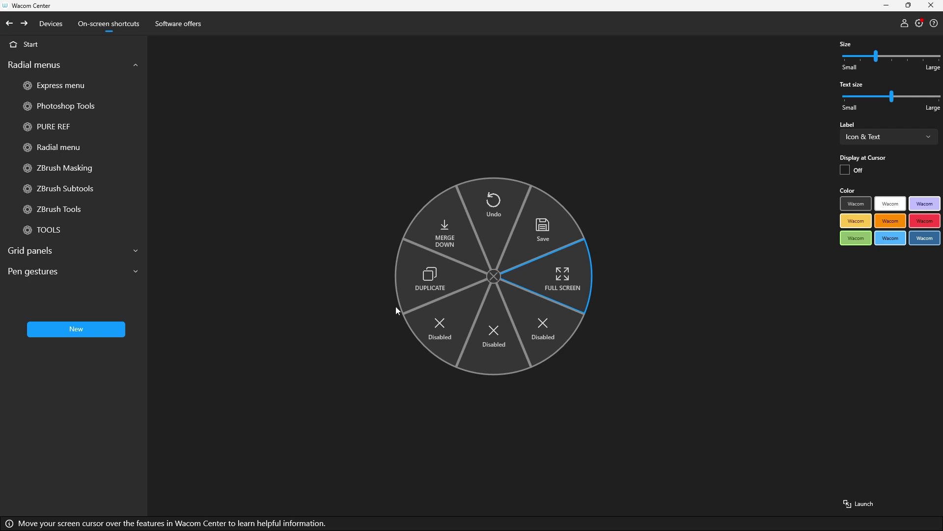
Open the Pro Pen 2 settings of the Cintiq Pro 27 and select the Photoshop application profile
click(55, 25)
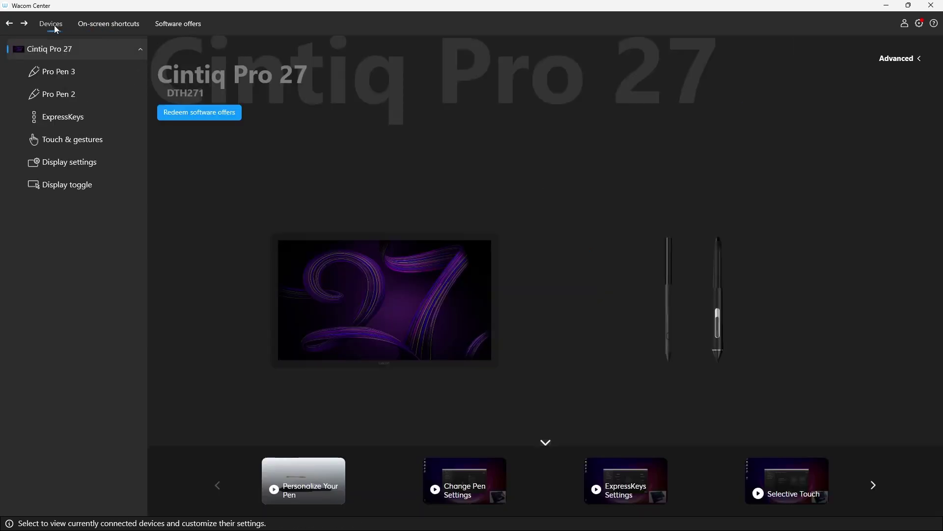
click(55, 71)
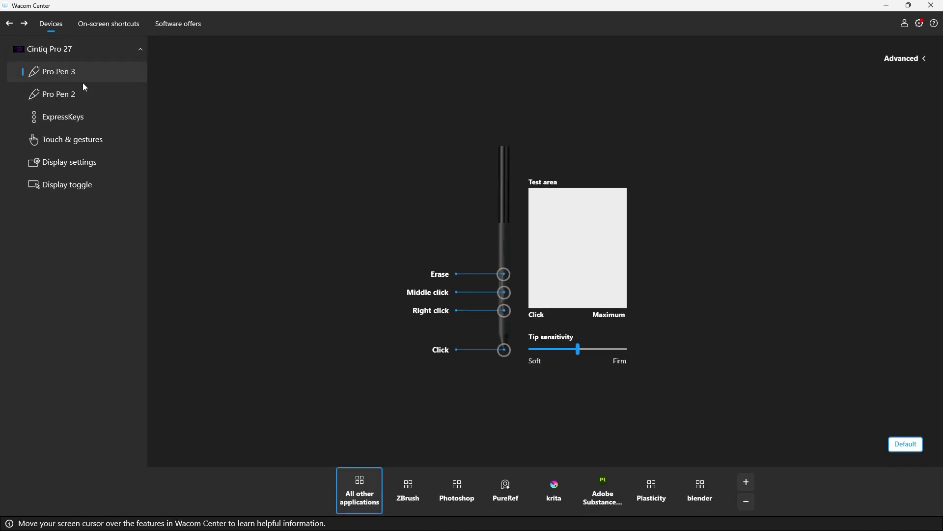
click(57, 92)
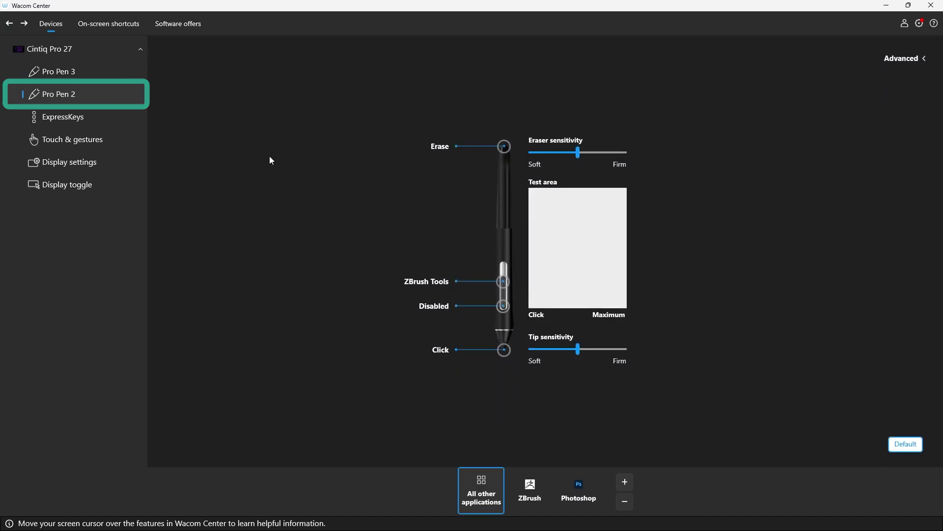
click(533, 492)
click(590, 482)
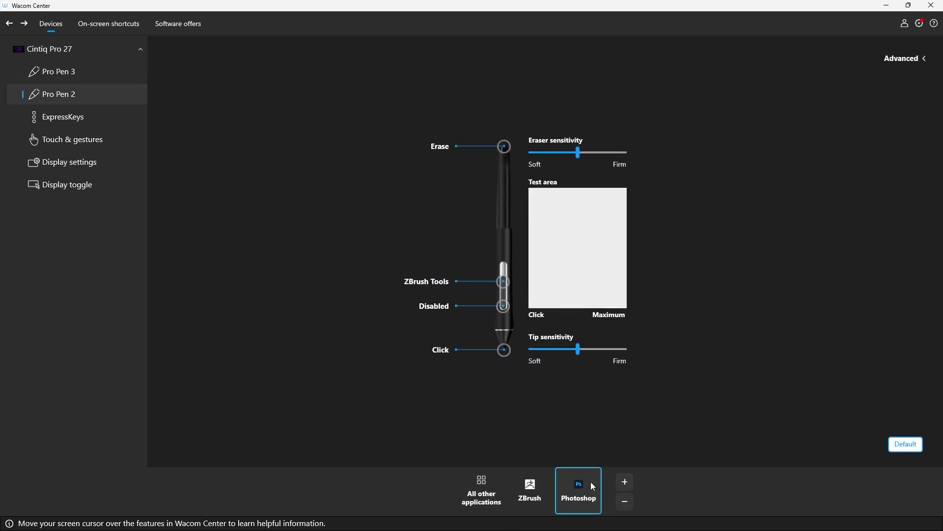
Assign the TOOLS radial menu to the lower side switch of the Pro Pen 2 for Photoshop
click(435, 308)
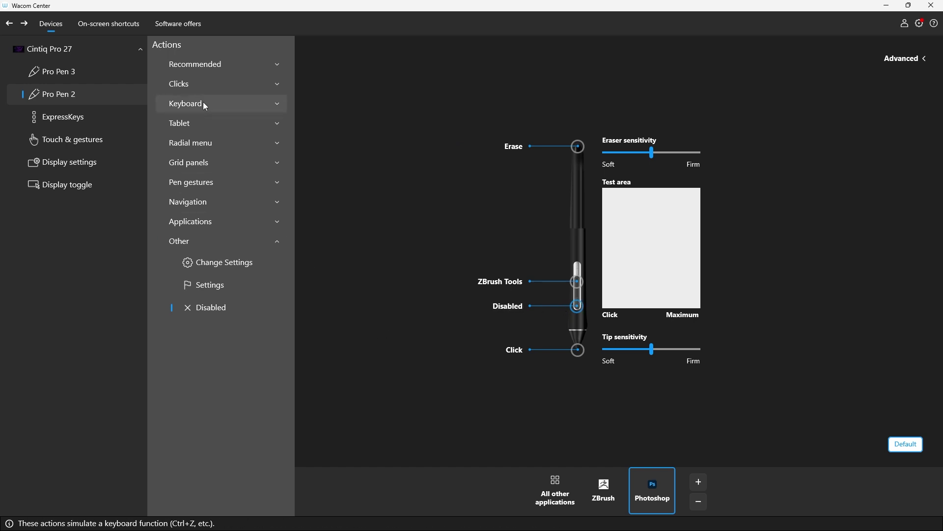
click(200, 144)
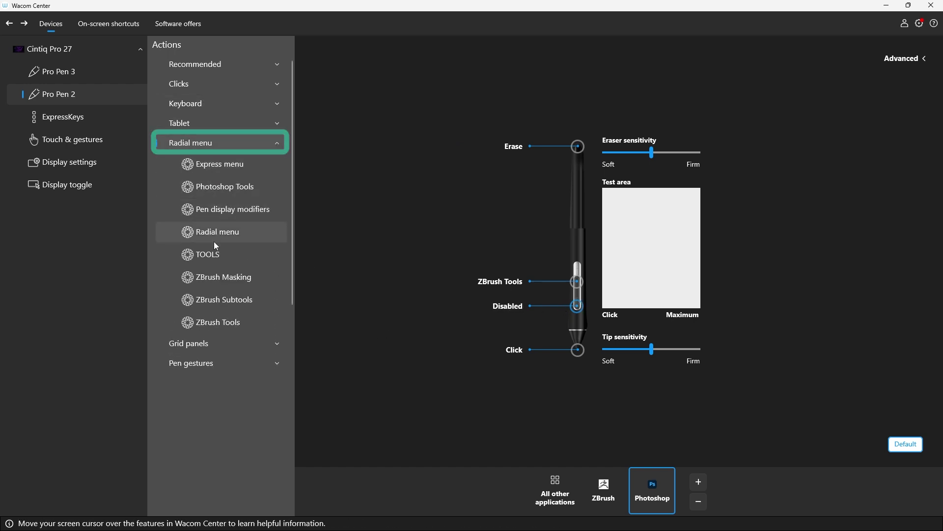
click(209, 254)
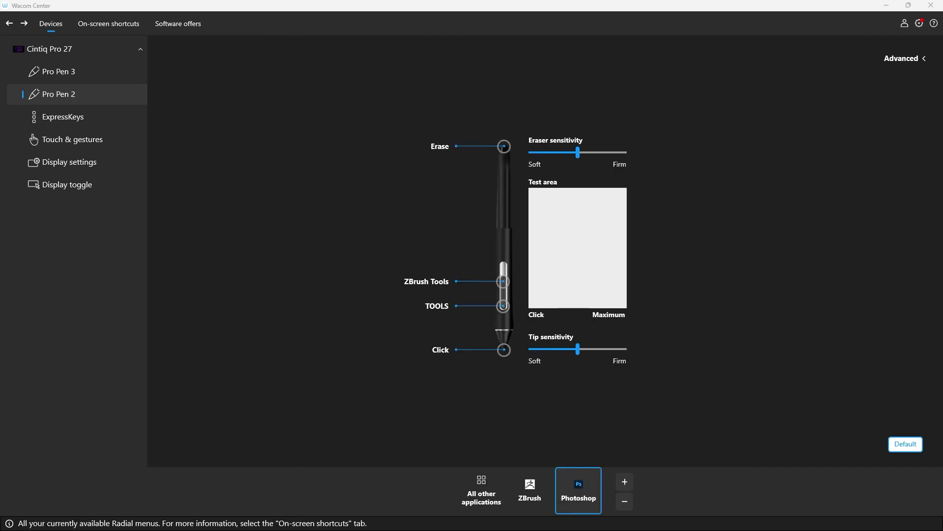
Switch to Photoshop, select the Brush tool and pin the TOOLS radial menu over the upper middle of the painting
key(alt+Tab)
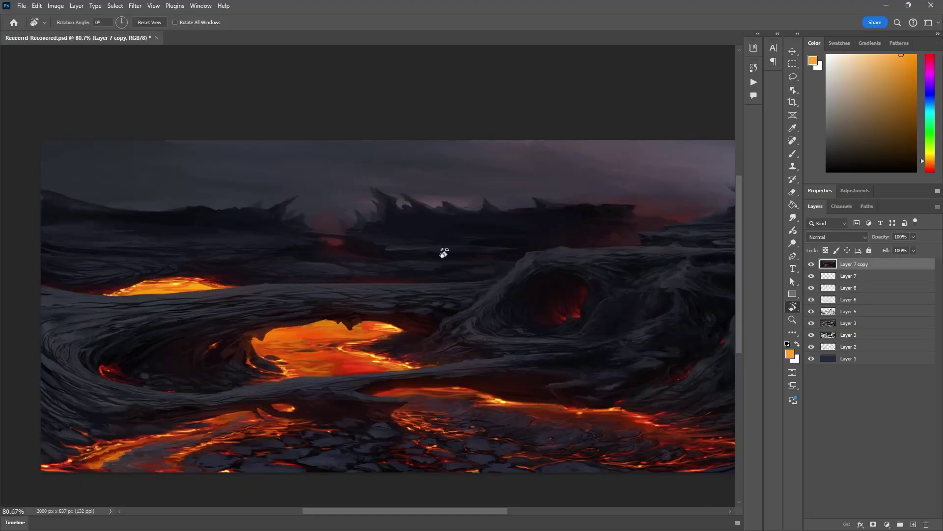
key(b)
middle_click(444, 220)
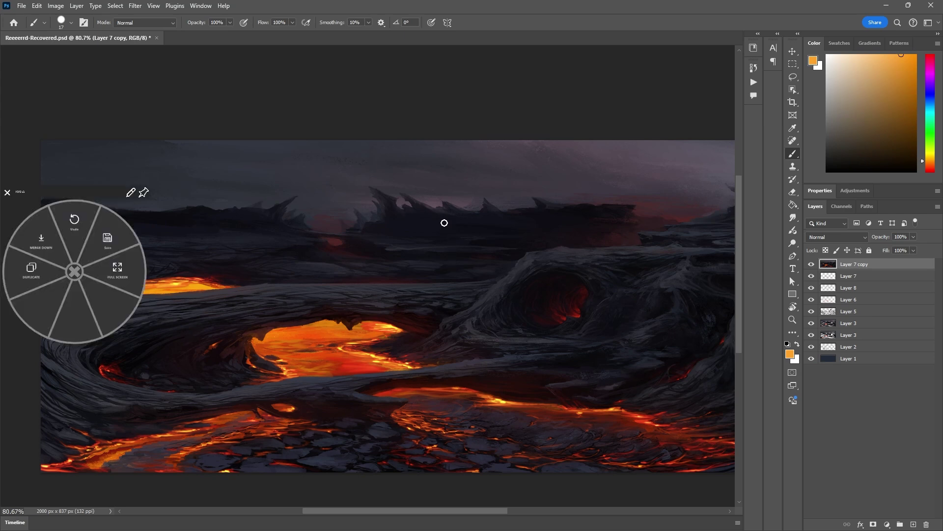
mouse_move(101, 193)
mouse_down()
mouse_move(452, 192)
mouse_move(479, 125)
mouse_up()
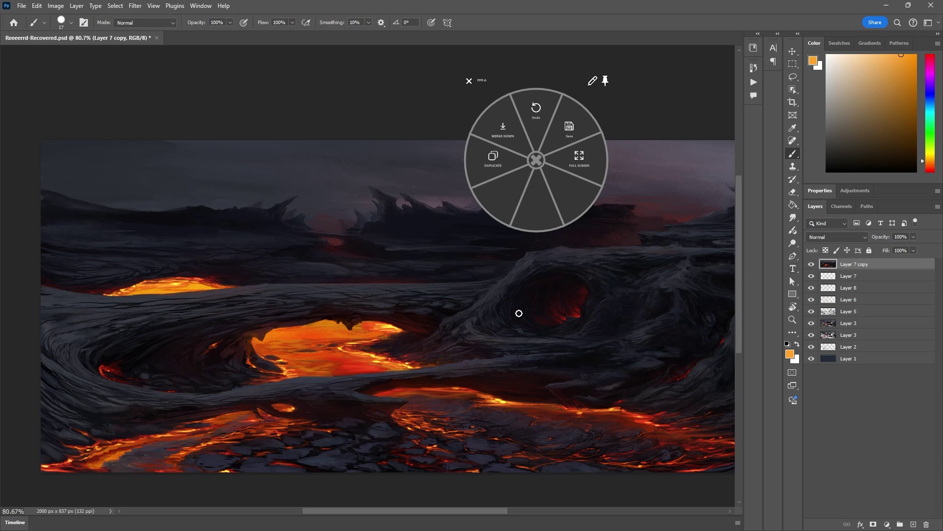
Duplicate Layer 7 copy with the TOOLS radial menu and merge the duplicate back down
click(495, 162)
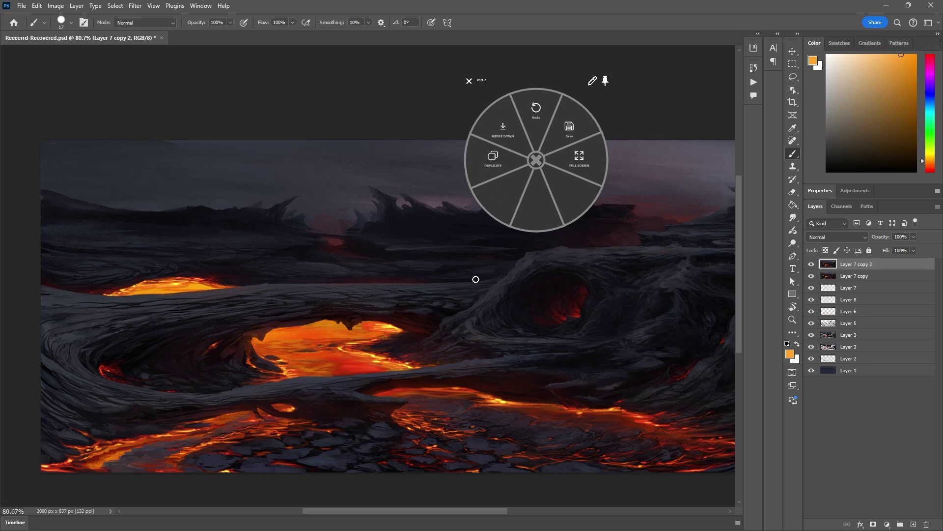
click(506, 135)
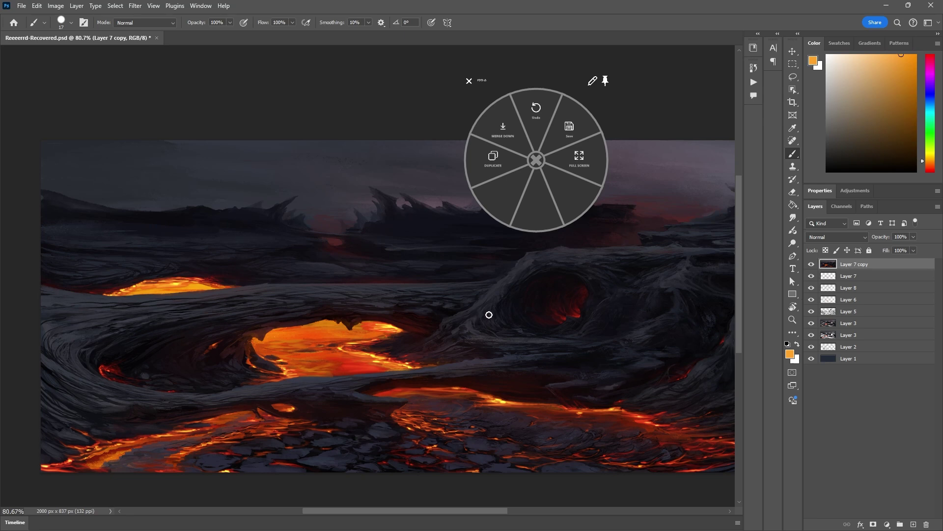
Add a new layer and paint two blue zigzag strokes down the middle of the painting
click(913, 524)
click(905, 113)
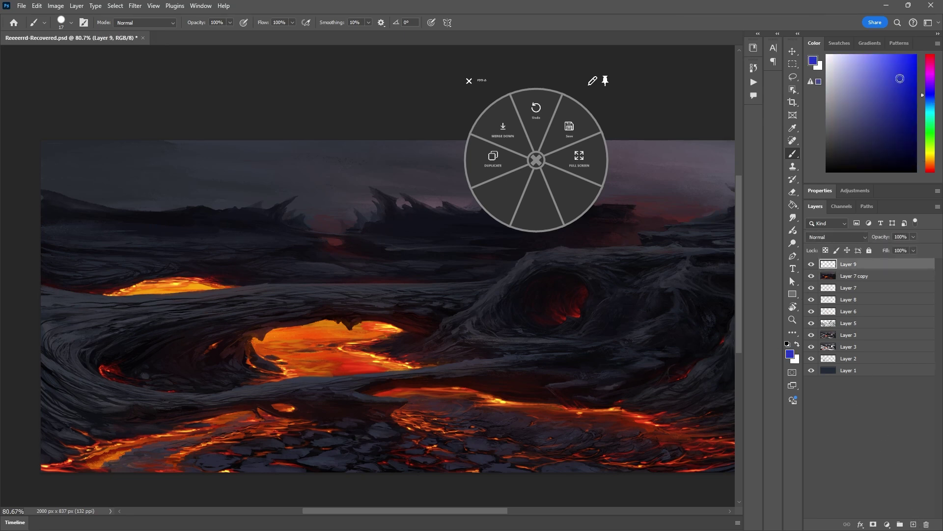
mouse_move(451, 207)
mouse_down()
mouse_move(442, 327)
mouse_move(409, 396)
mouse_up()
mouse_move(331, 210)
mouse_down()
mouse_move(342, 296)
mouse_move(309, 372)
mouse_up()
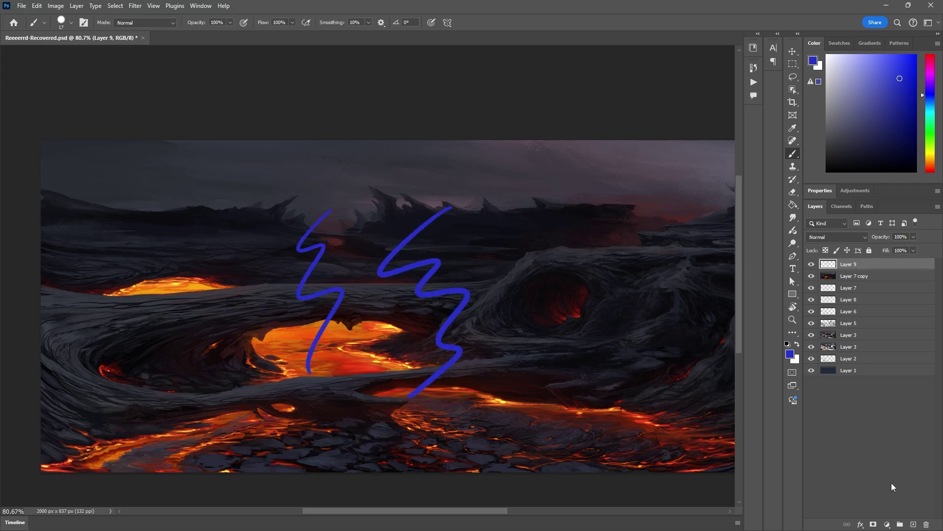
Add another layer and paint one long green diagonal stroke across the blue zigzags
click(913, 524)
click(930, 124)
drag(610, 198, 271, 365)
Duplicate the green stroke's layer with the TOOLS radial menu and move the copy below the original stroke
middle_click(575, 197)
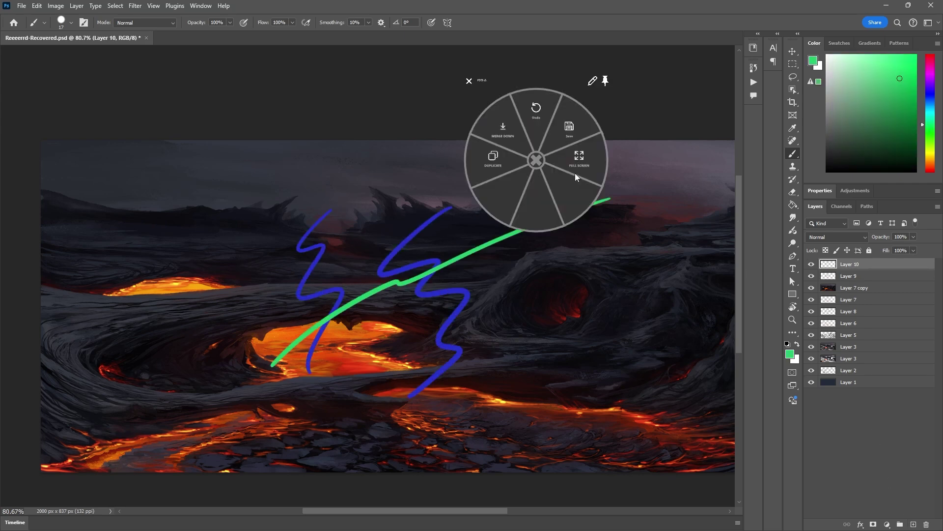
click(492, 162)
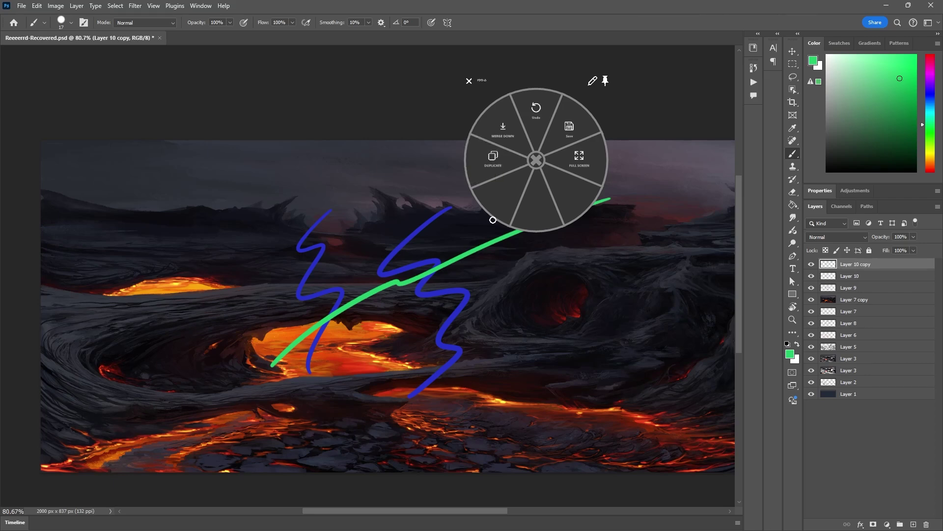
key(v)
mouse_move(456, 255)
mouse_down()
mouse_move(480, 263)
mouse_move(451, 309)
mouse_up()
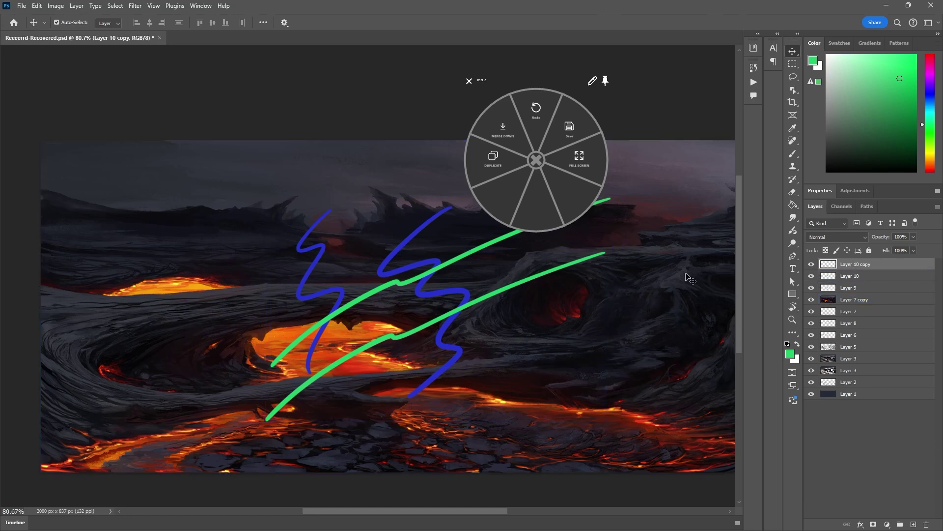
Merge the copied green stroke layer down twice with the TOOLS radial menu, into Layer 9
click(505, 132)
click(505, 133)
key(ctrl)
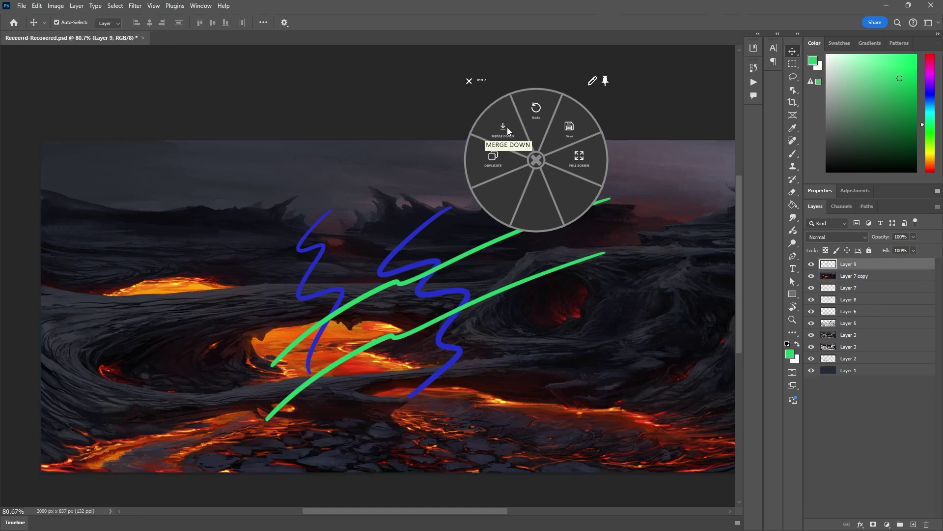
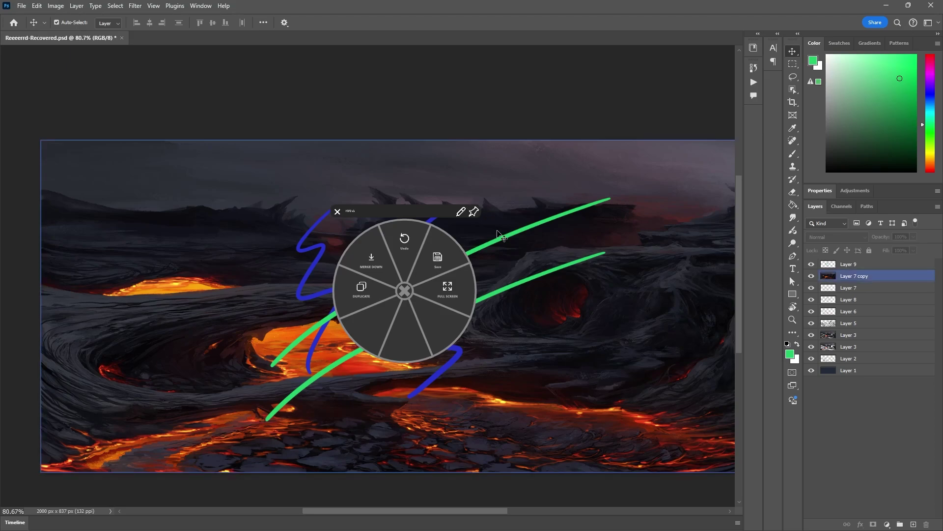
Switch back to Wacom Center and dismiss the floating TOOLS radial menu
click(506, 235)
key(alt+Tab)
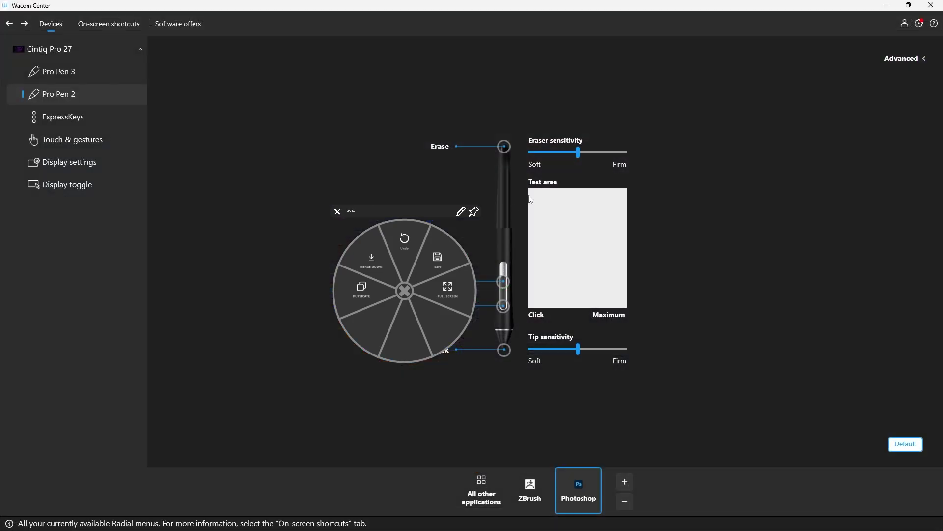
click(409, 293)
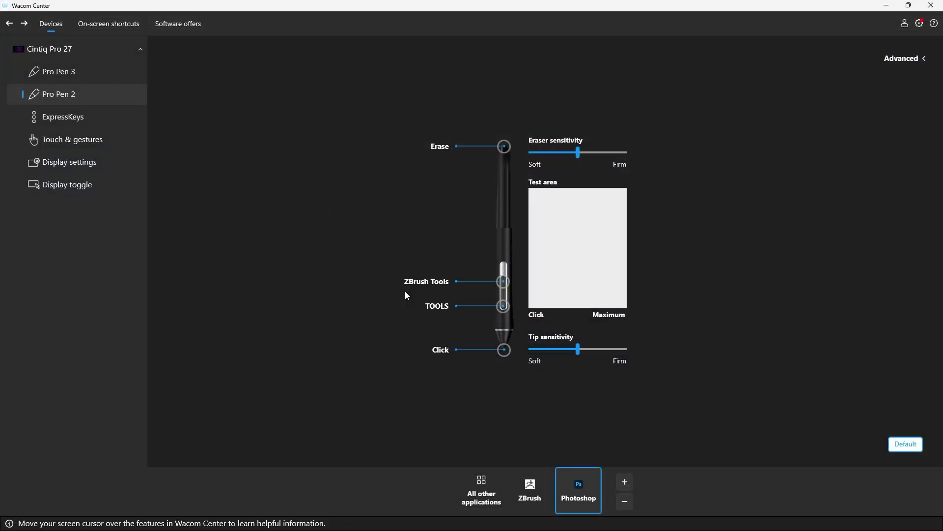
Open the TOOLS radial menu's on-screen shortcut settings and turn on Display at Cursor
click(96, 19)
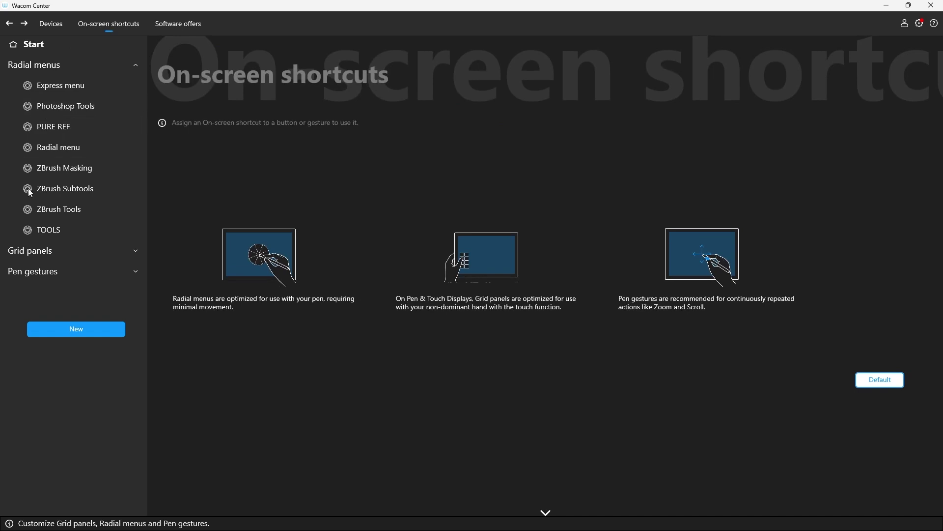
click(76, 229)
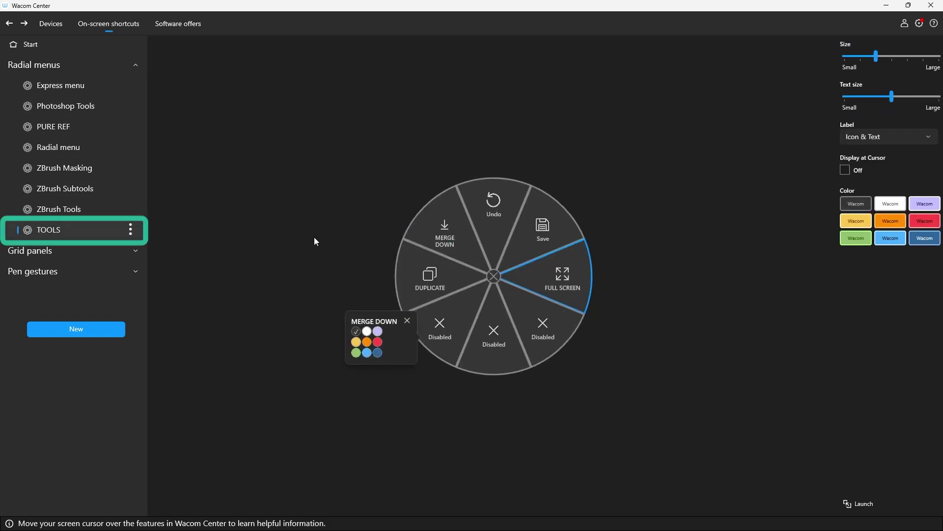
click(845, 169)
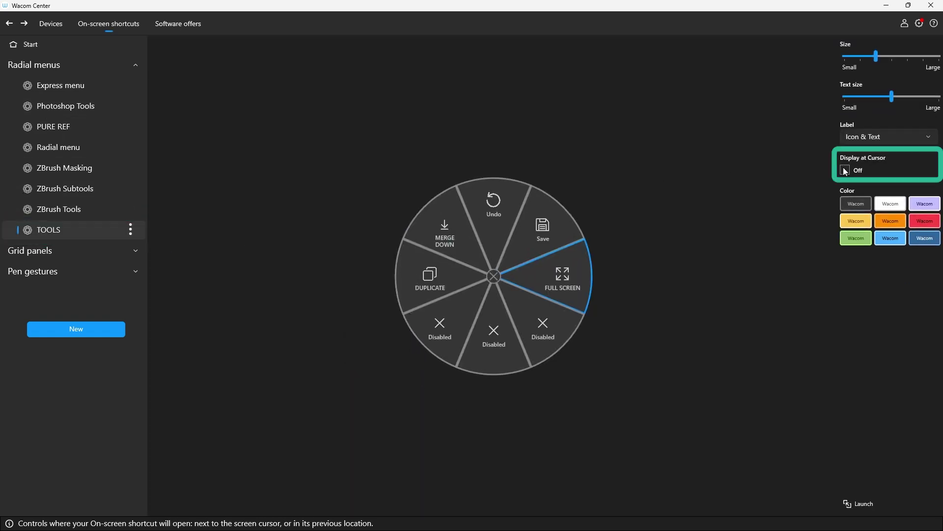
mouse_move(547, 228)
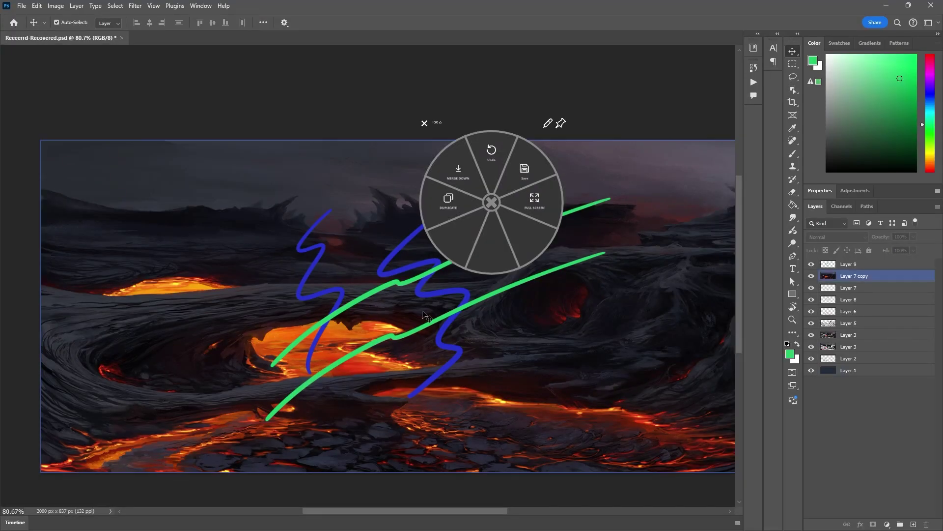
Test the cursor display in Photoshop by summoning and dismissing the TOOLS radial menu at several spots on the canvas
middle_click(426, 315)
middle_click(320, 341)
middle_click(382, 265)
middle_click(186, 187)
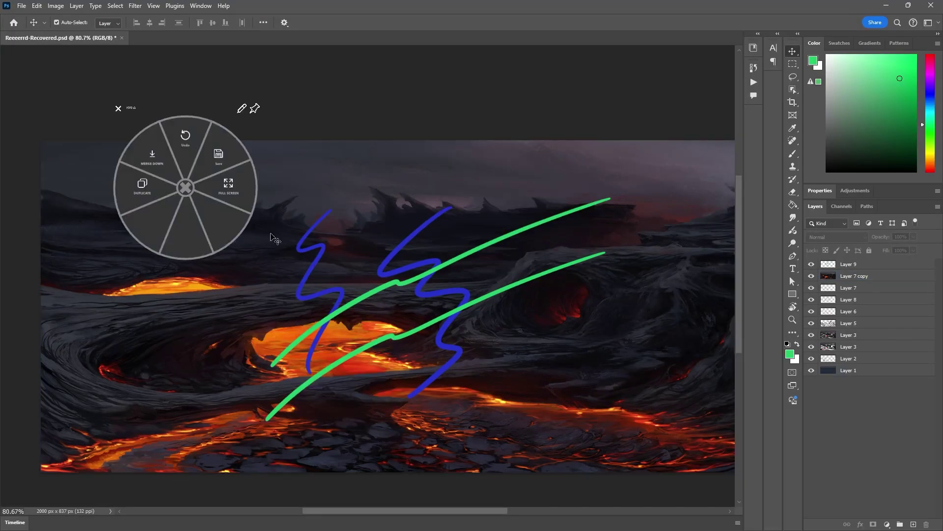
click(274, 238)
middle_click(580, 250)
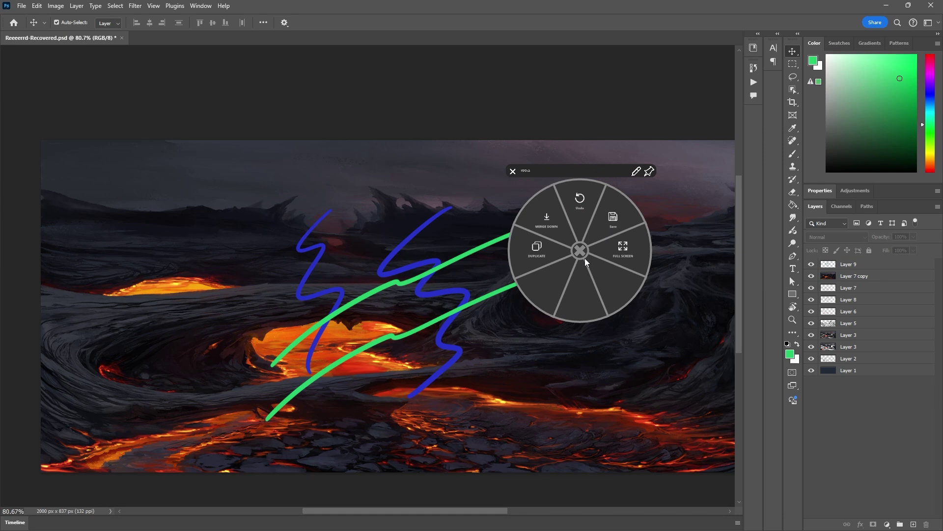
click(454, 320)
click(426, 363)
middle_click(371, 239)
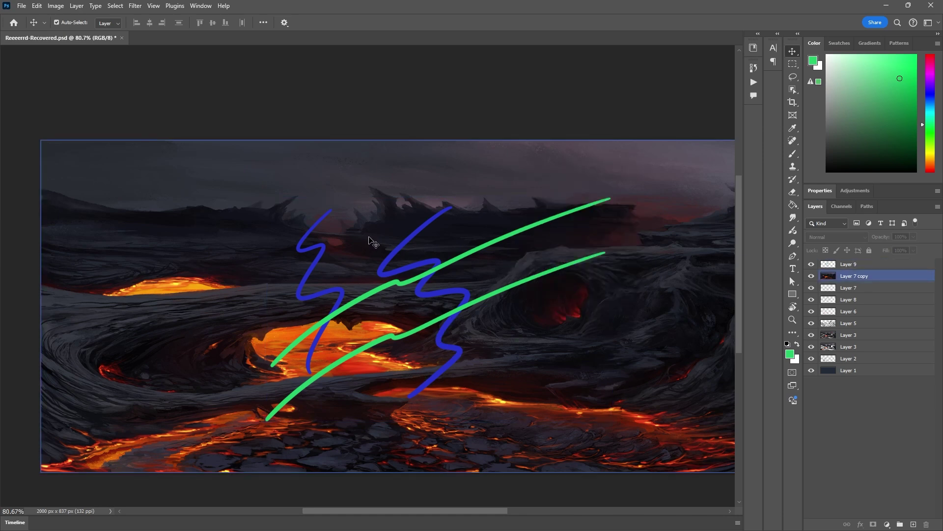
Undo the latest layer changes with the TOOLS radial menu, back to the separate Layer 10, reopening the menu at the cursor each time
middle_click(511, 195)
click(514, 166)
middle_click(514, 231)
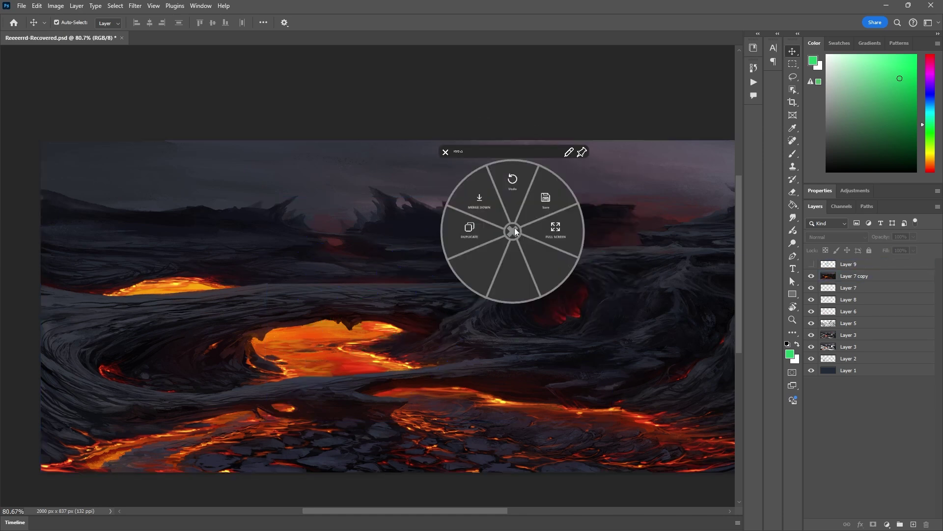
click(432, 252)
click(519, 183)
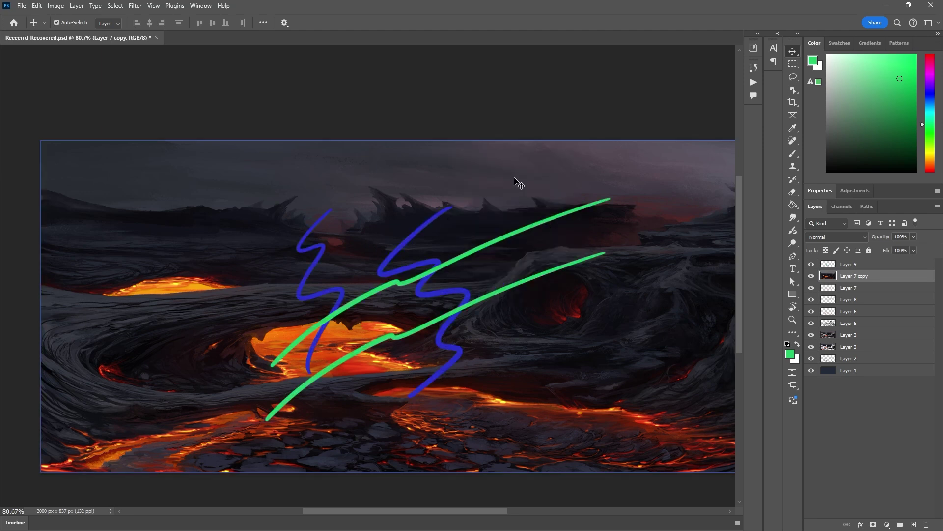
middle_click(515, 189)
key(ctrl+shift+alt+n)
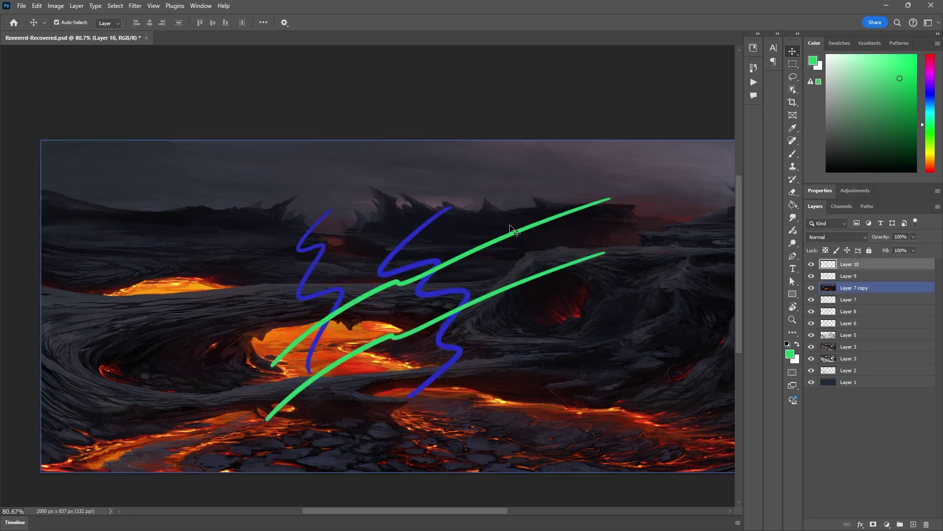
Pin the TOOLS radial menu over the canvas and undo repeatedly until the green and blue strokes are removed
middle_click(515, 218)
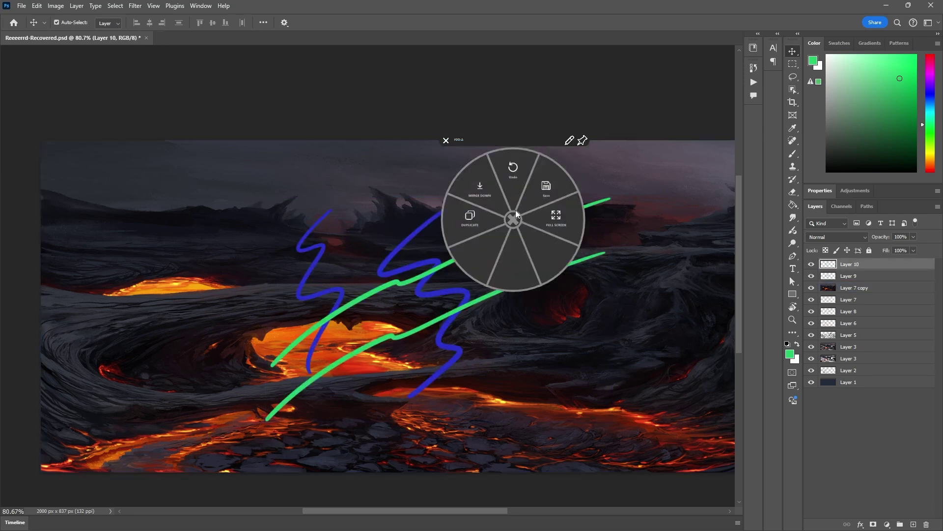
click(582, 140)
key(ctrl+j)
click(511, 174)
click(511, 174)
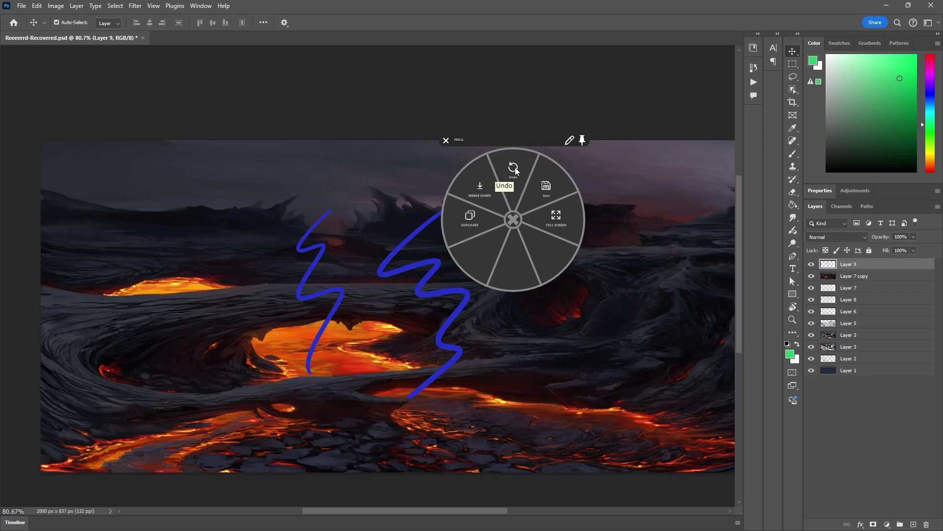
click(512, 174)
click(511, 175)
Unpin the TOOLS radial menu and summon it again at the cursor over the rock tunnel
click(582, 140)
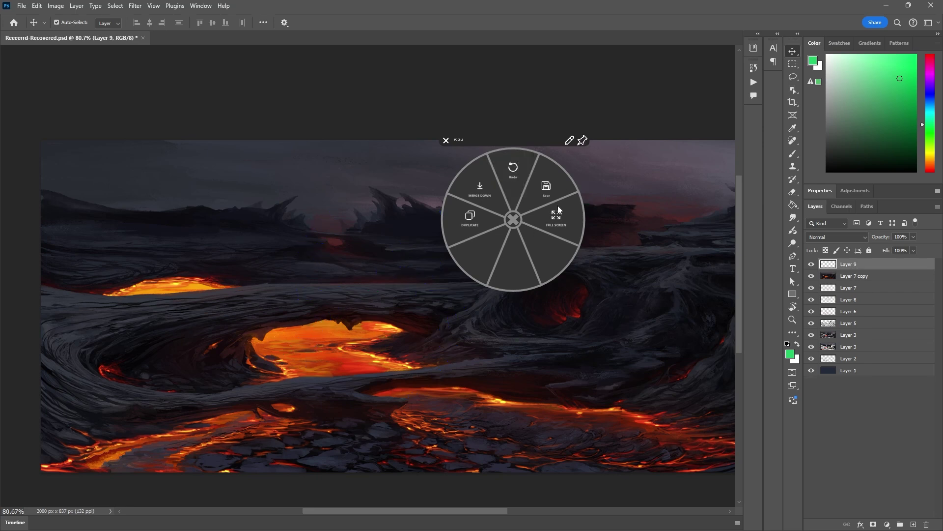
middle_click(574, 273)
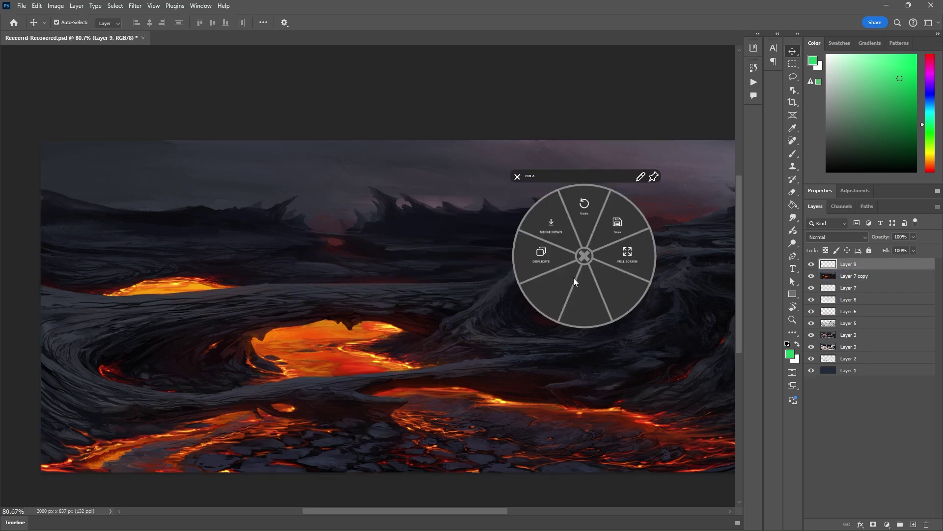
Summon the TOOLS radial menu at another spot on the Photoshop canvas and dismiss it
click(443, 316)
middle_click(308, 244)
click(307, 243)
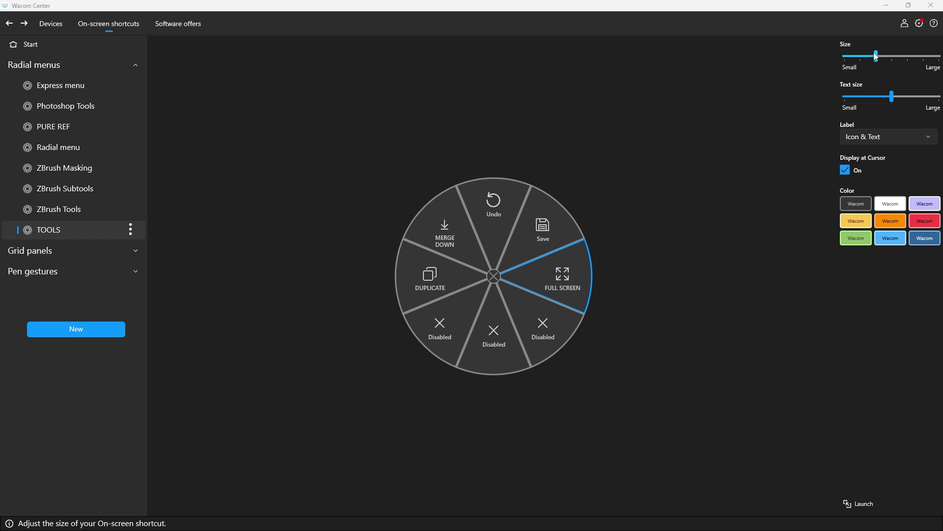
Switch to Wacom Center, preview the TOOLS radial menu one notch below the largest size, and preview it back at the third size notch
drag(879, 55, 924, 59)
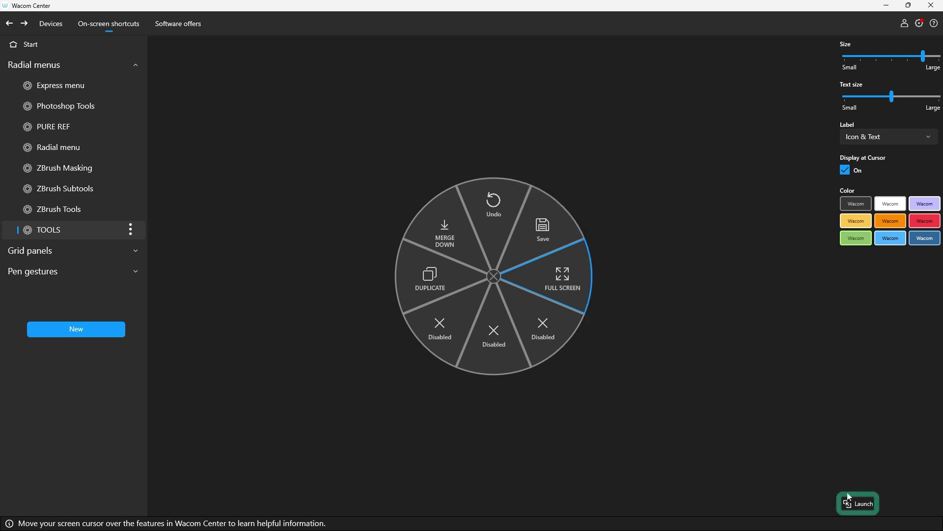
click(868, 505)
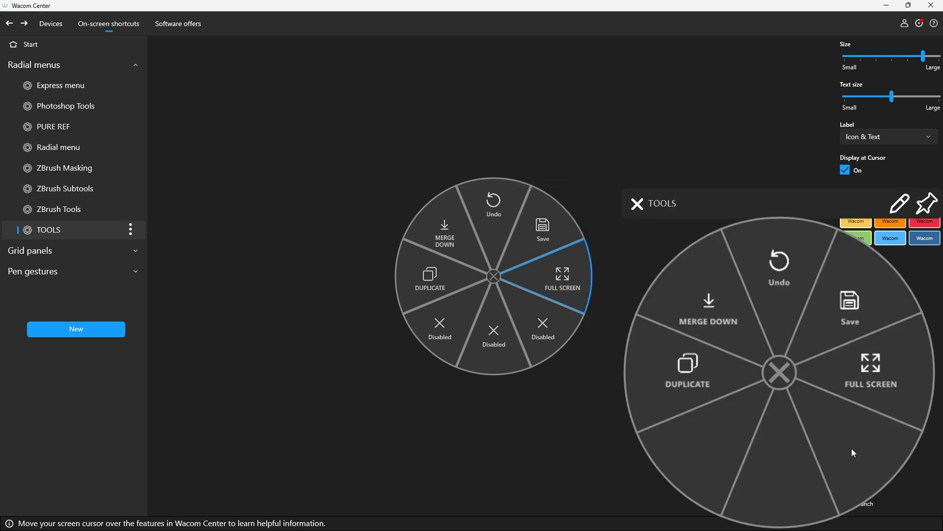
drag(771, 217, 459, 86)
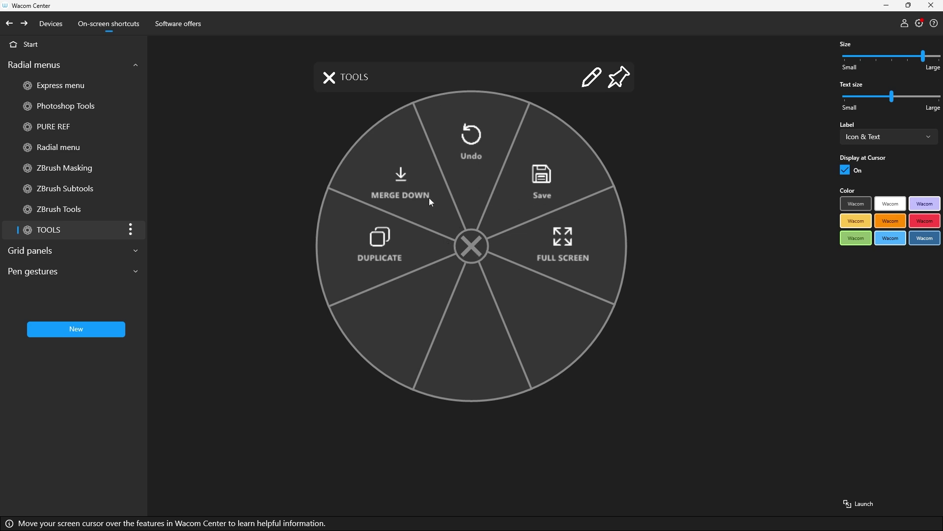
click(330, 78)
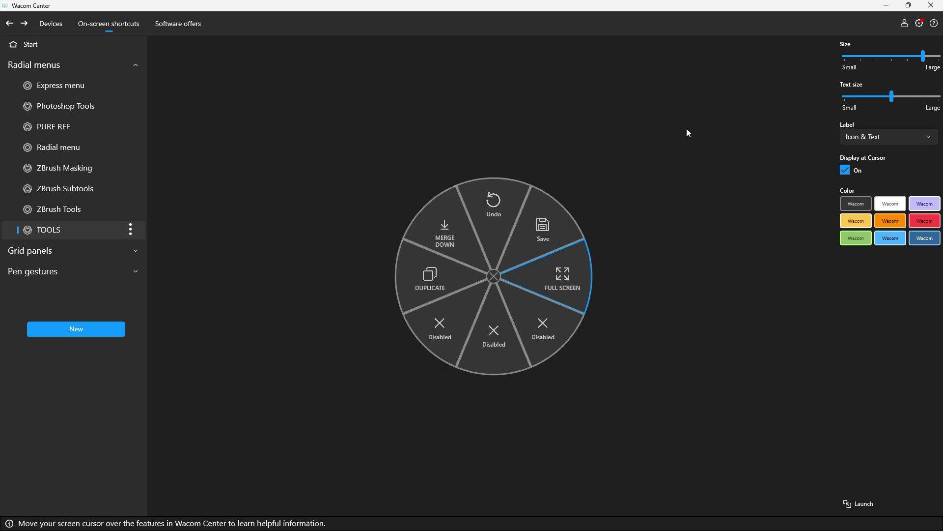
click(876, 56)
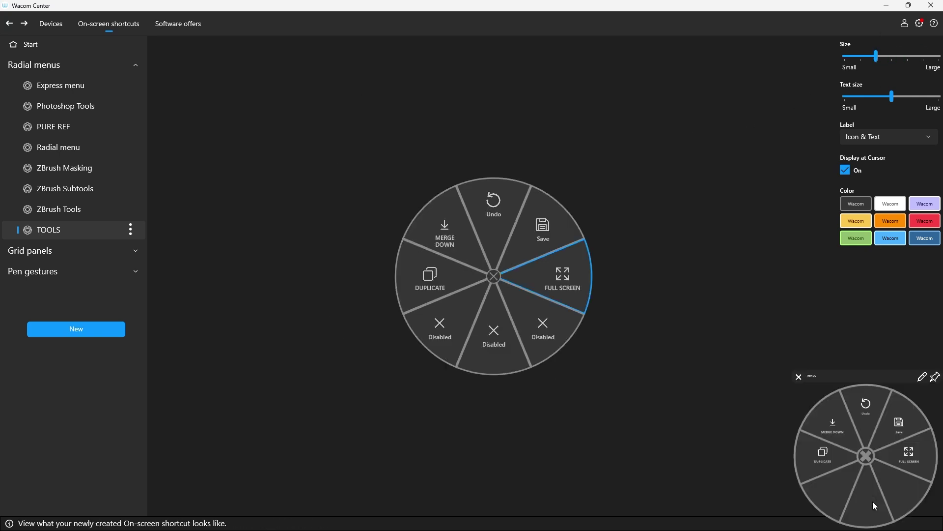
drag(854, 380, 611, 124)
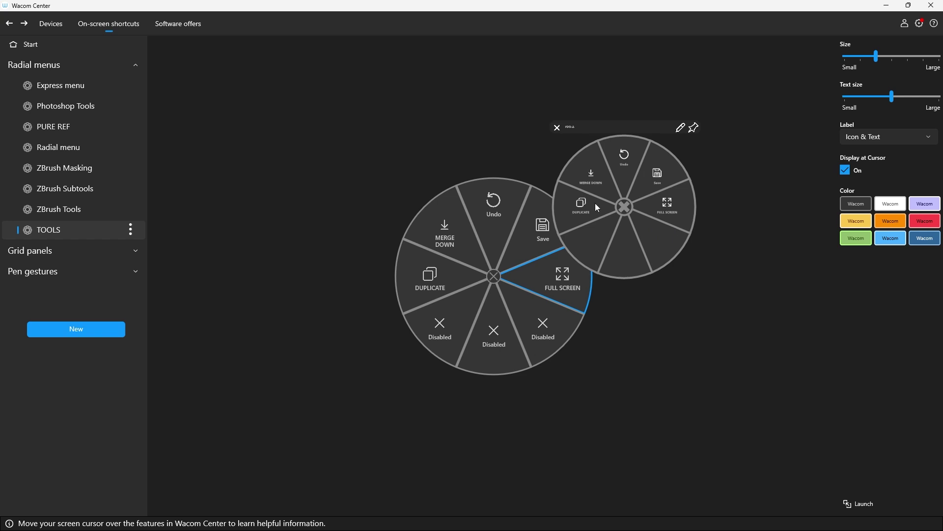
Try the Icon only label style on the TOOLS radial menu, reposition its floating preview, and close the preview
click(879, 136)
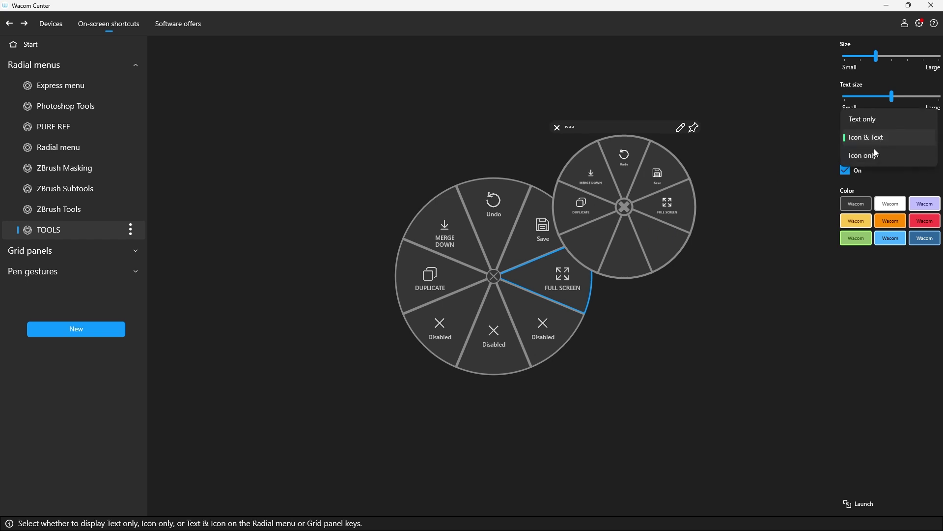
click(867, 155)
drag(815, 78, 595, 91)
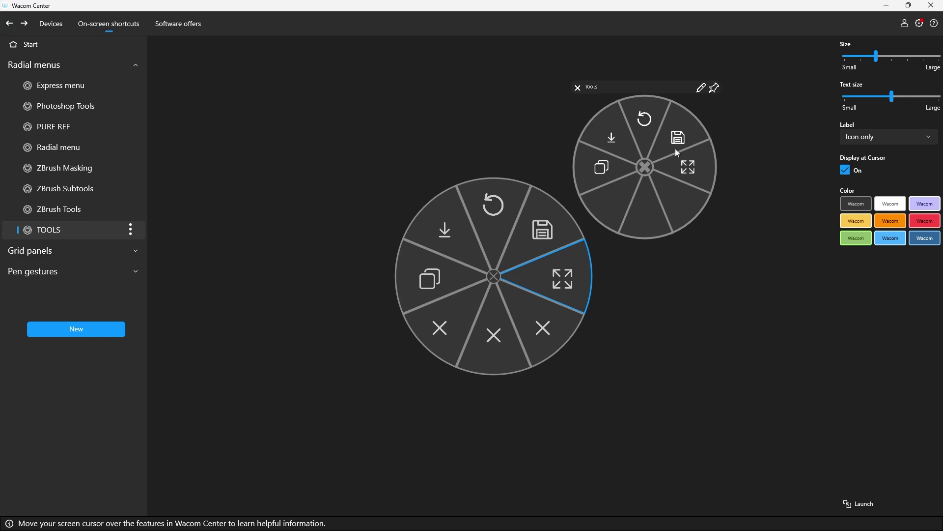
click(579, 88)
Set the TOOLS radial menu's label to Text only with the largest text size, 3, and check it in a preview
click(877, 138)
click(876, 101)
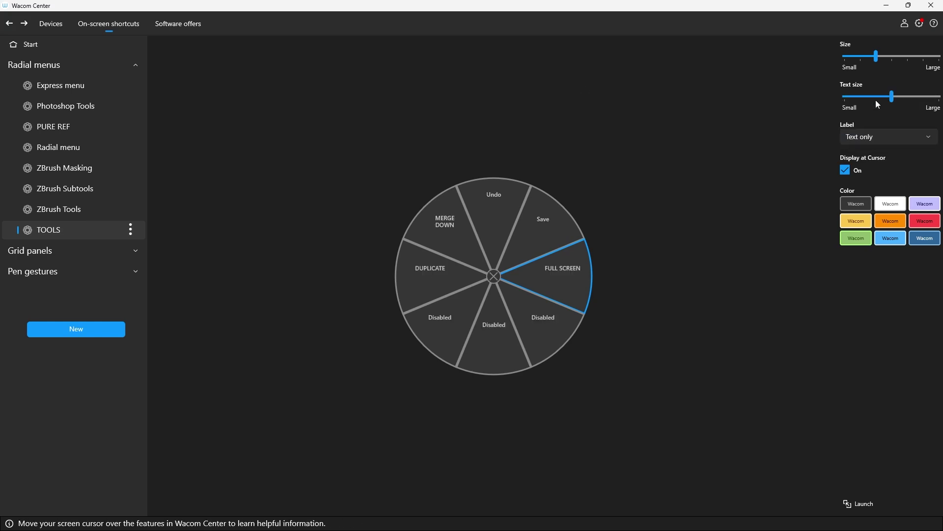
drag(892, 97, 939, 96)
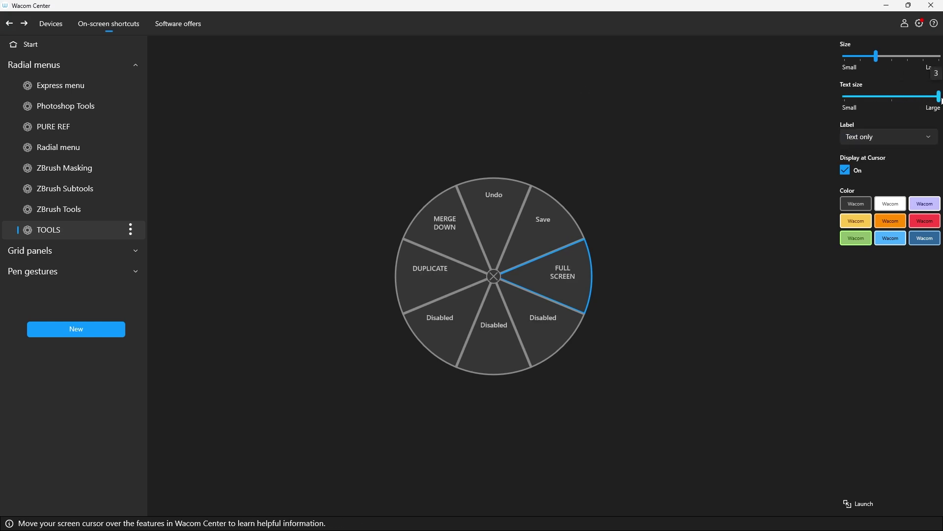
click(860, 504)
drag(859, 377, 682, 111)
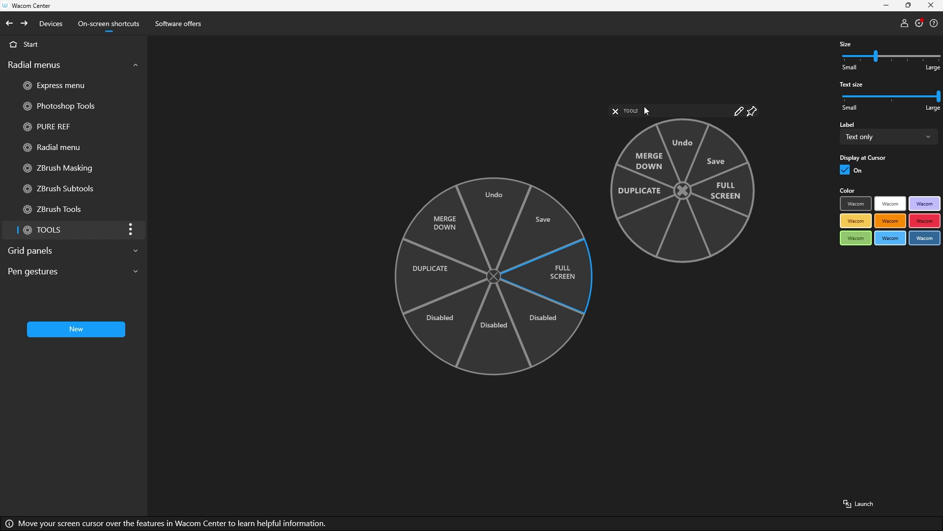
click(615, 112)
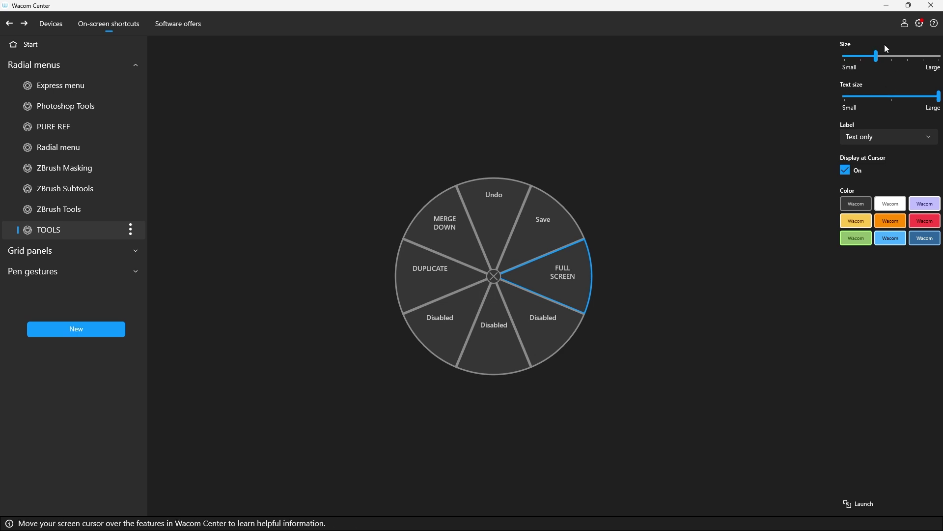
Examine the repeat and color options of the Save and MERGE DOWN keys in the TOOLS radial menu
mouse_move(560, 214)
click(663, 185)
click(543, 219)
click(663, 186)
mouse_move(453, 223)
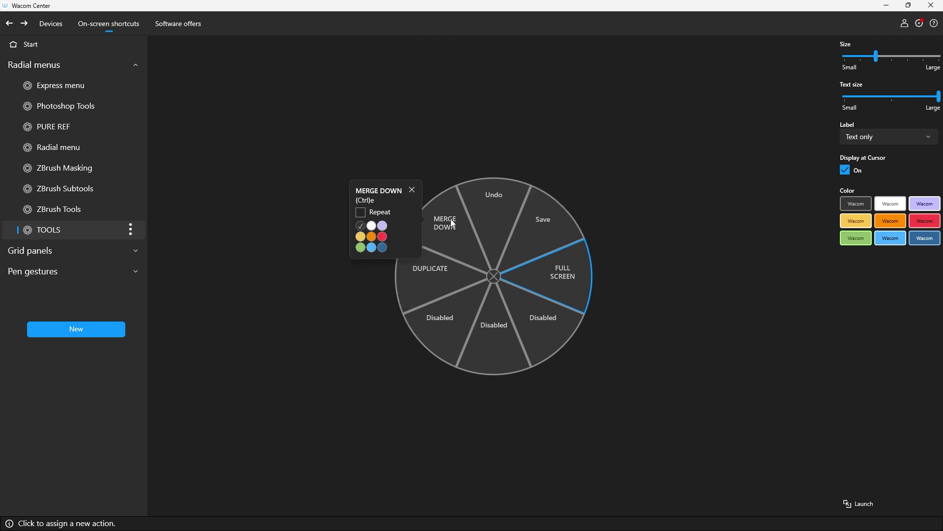
Color the Undo key red and the MERGE DOWN key orange in the TOOLS radial menu
mouse_move(488, 203)
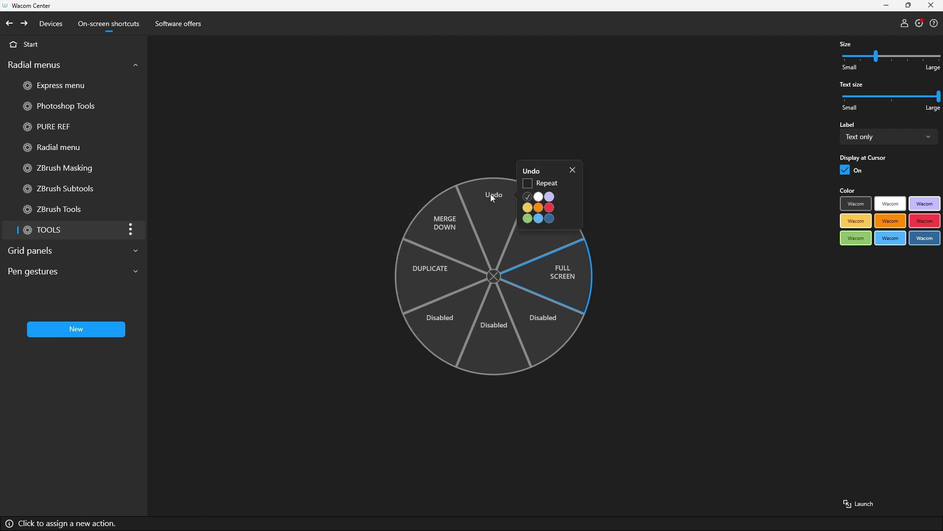
mouse_move(533, 264)
click(550, 207)
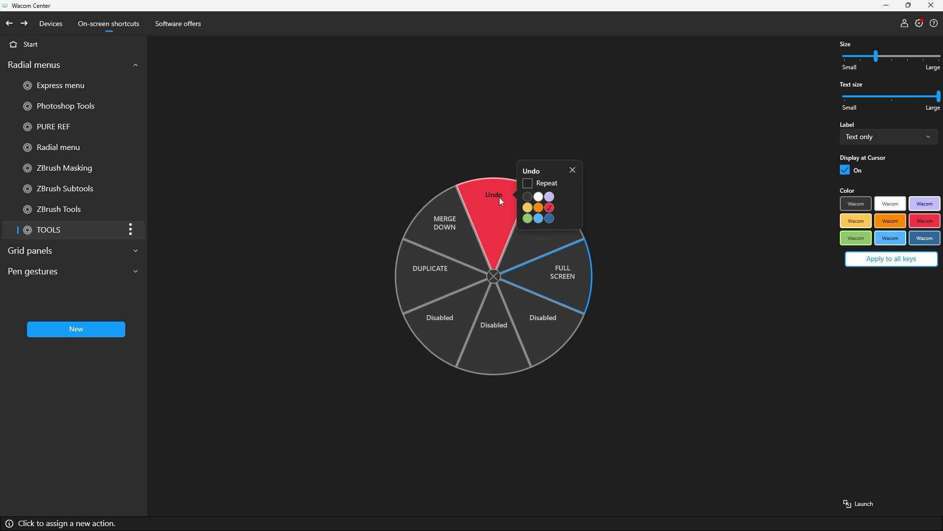
click(468, 228)
click(508, 162)
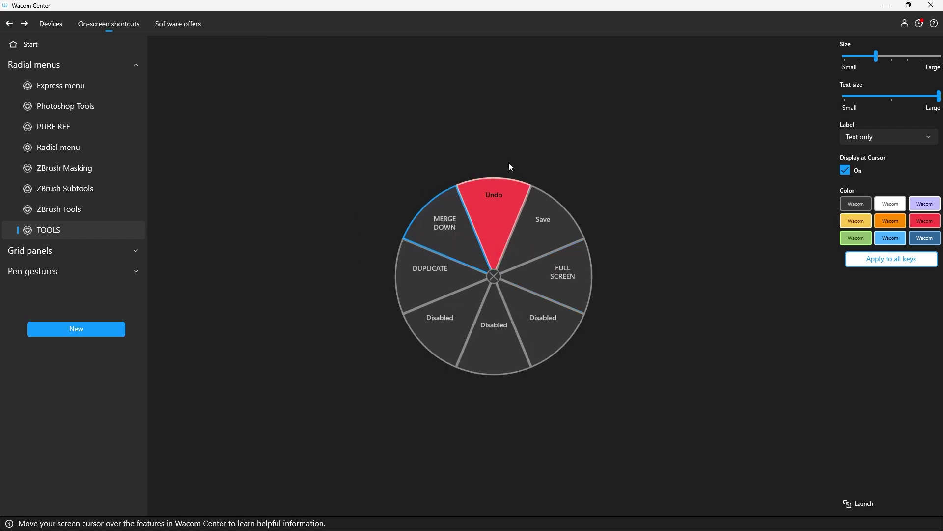
mouse_move(454, 222)
click(372, 236)
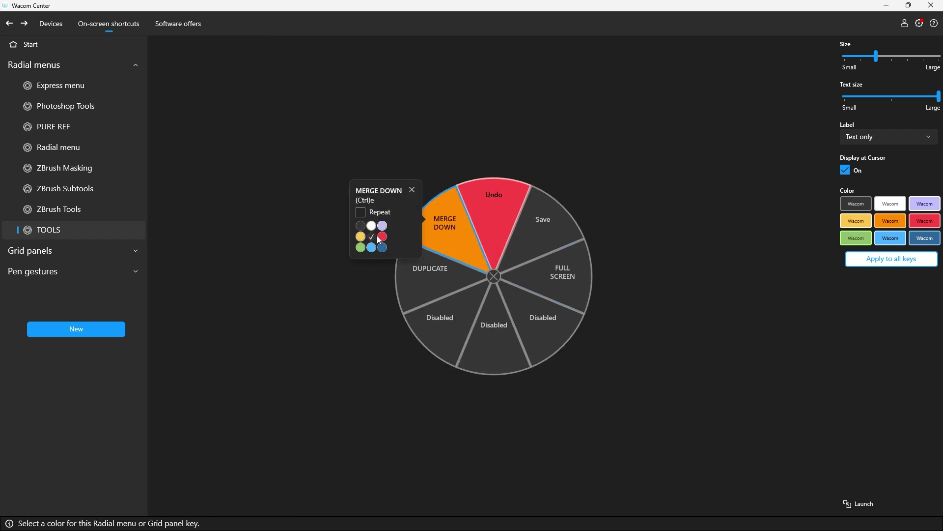
Color the DUPLICATE key dark blue, the Save key green and the FULL SCREEN key yellow
mouse_move(413, 272)
click(375, 298)
mouse_move(547, 221)
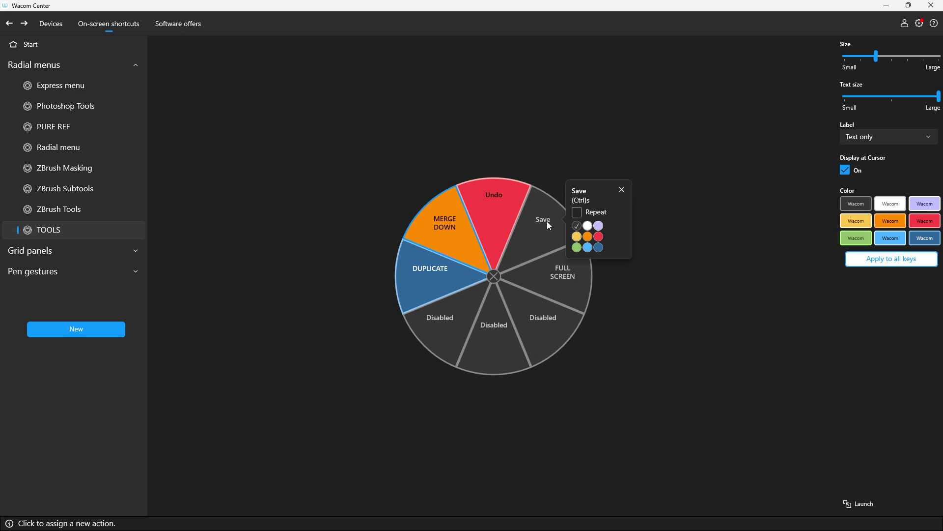
click(576, 246)
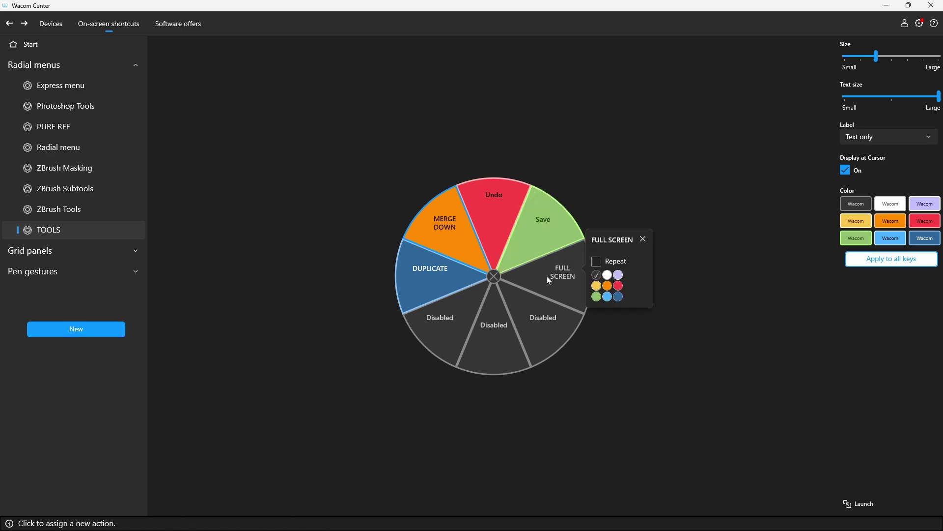
click(596, 286)
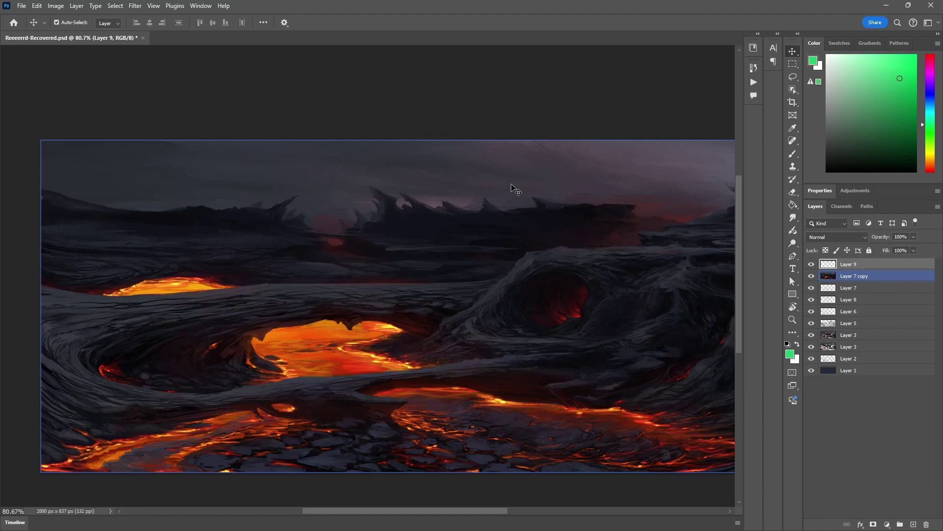
Switch to Photoshop, summon the recolored TOOLS radial menu at the cursor to check it, and dismiss it
middle_click(470, 232)
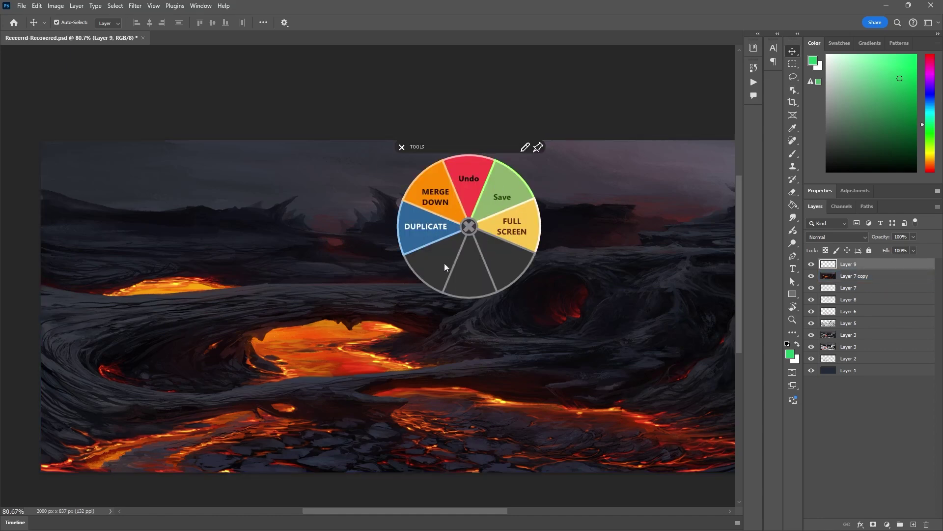
click(468, 228)
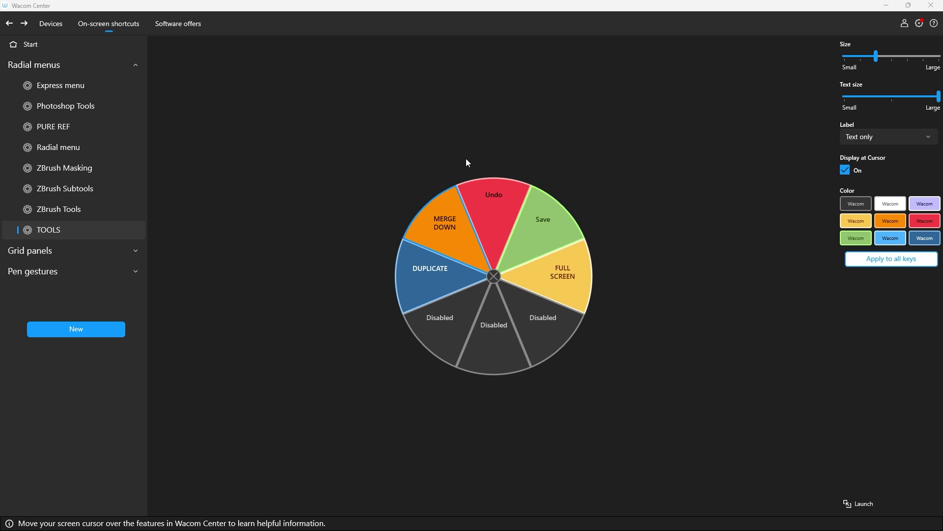
In Wacom Tablet Properties, show the key assignments of the TOOLS menu among the on-screen shortcuts of the Cintiq Pro 27 functions
drag(411, 100, 348, 112)
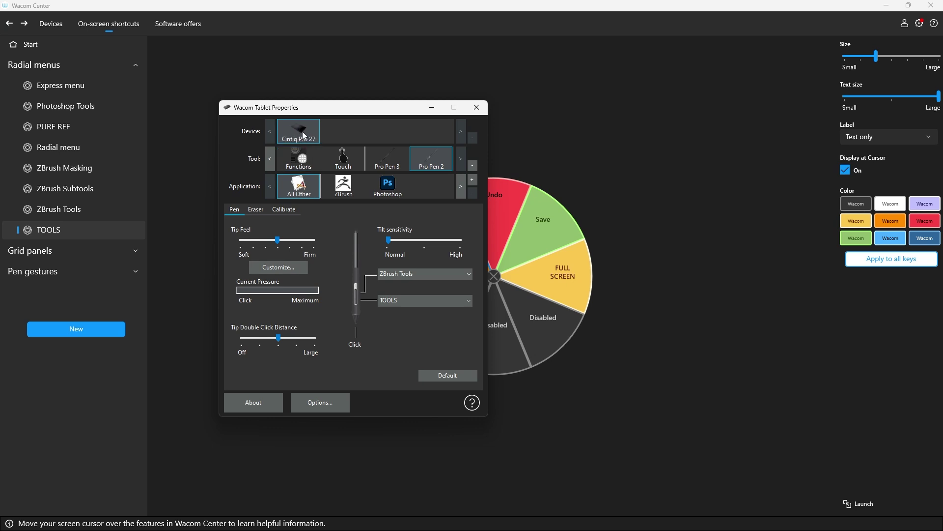
click(300, 158)
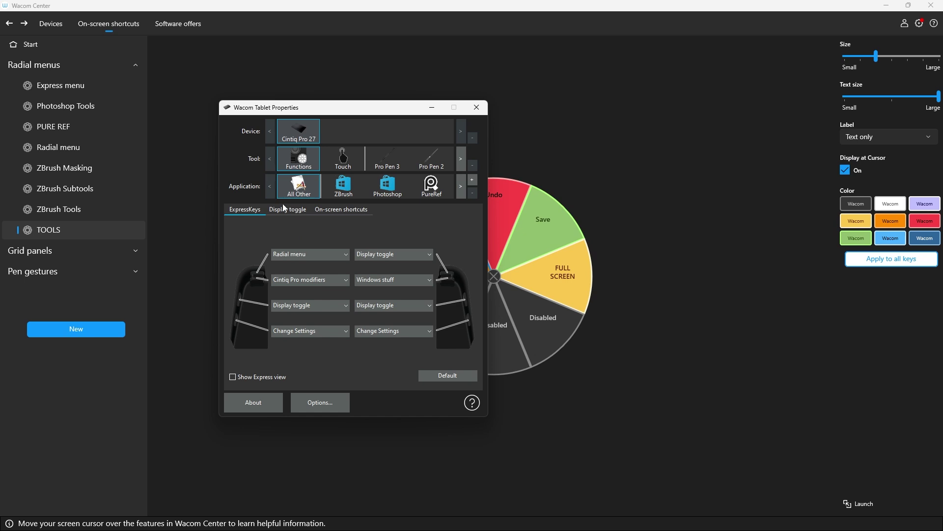
click(341, 210)
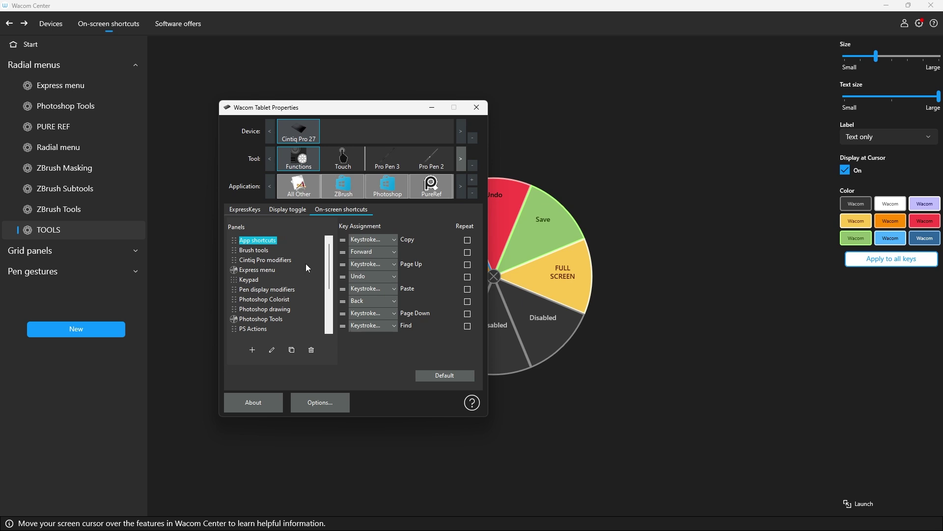
drag(329, 246, 328, 289)
click(248, 280)
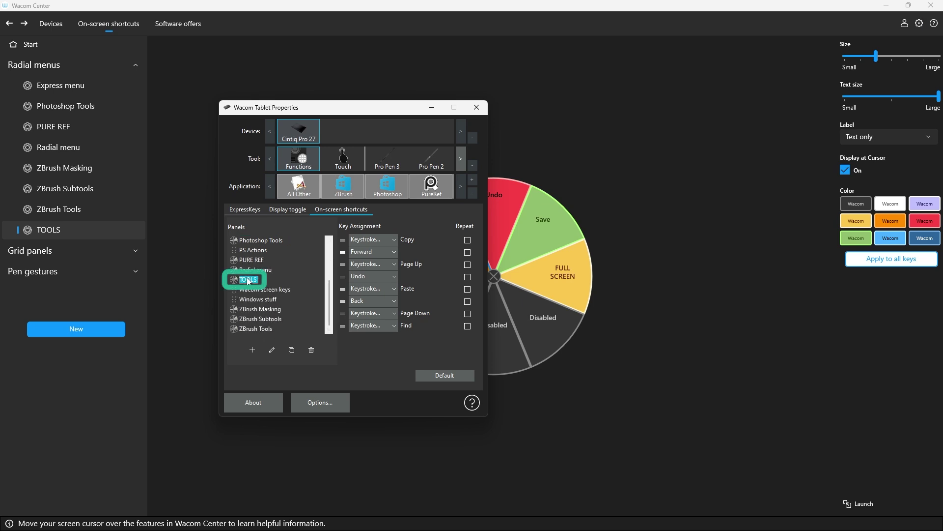
View the actions available for the TOOLS menu's Undo key without choosing one, and close Wacom Tablet Properties
click(375, 239)
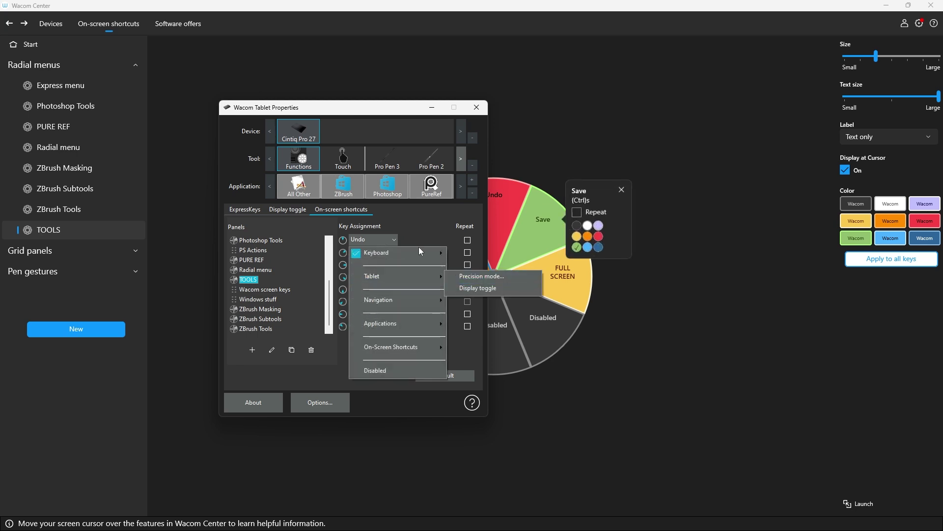
click(392, 225)
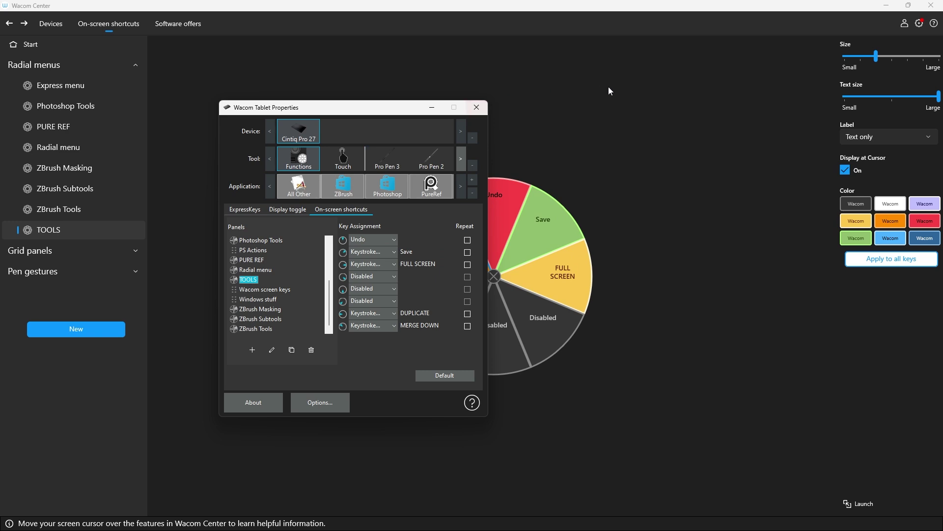
click(476, 107)
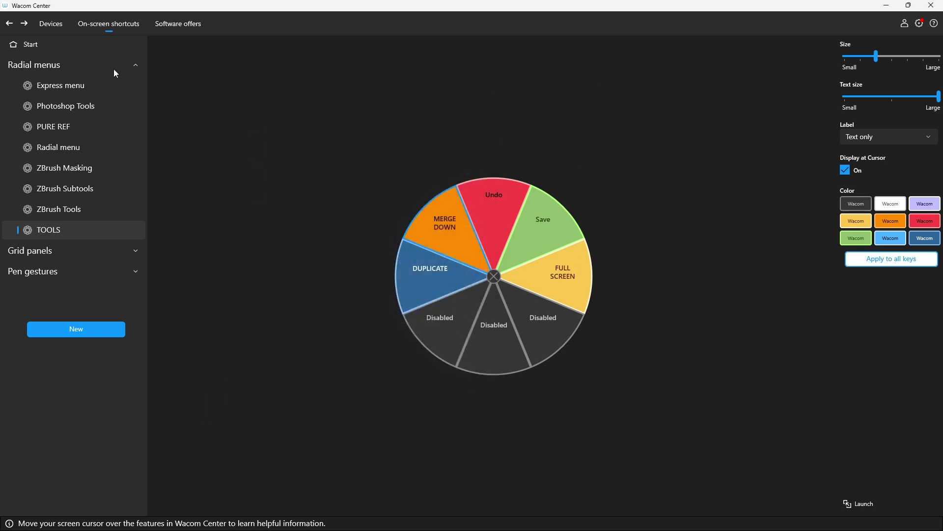